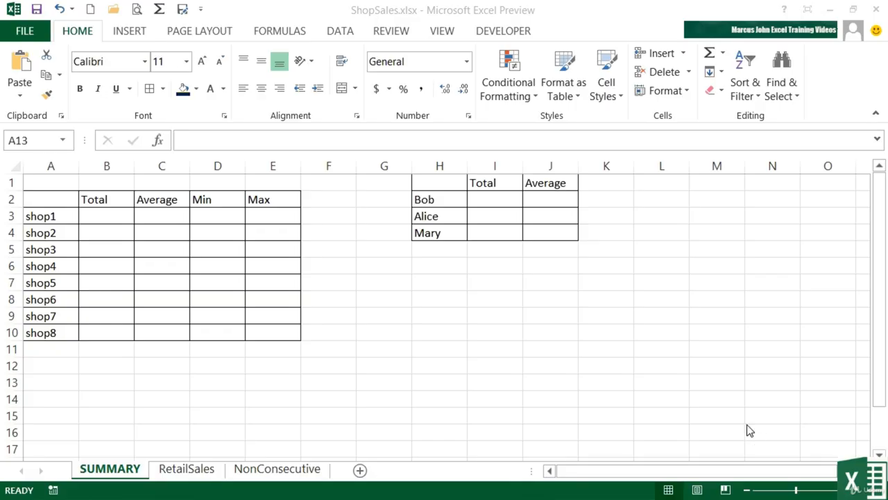
Step: Review the RetailSales data and the first person's figures in B2:F4 on the NonConsecutive sheet
click(194, 472)
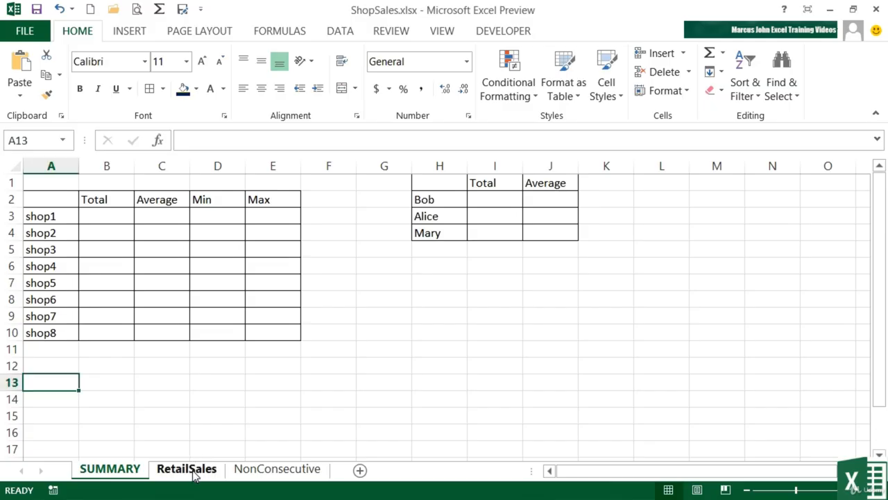
click(194, 472)
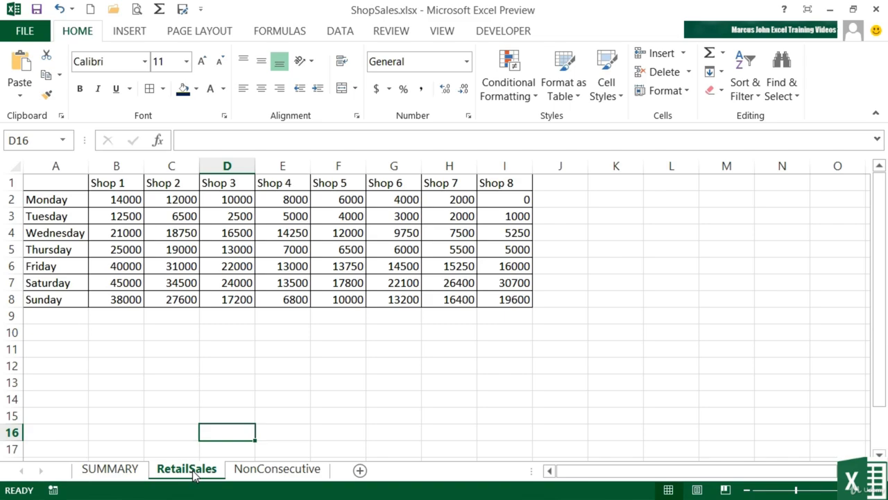
click(258, 472)
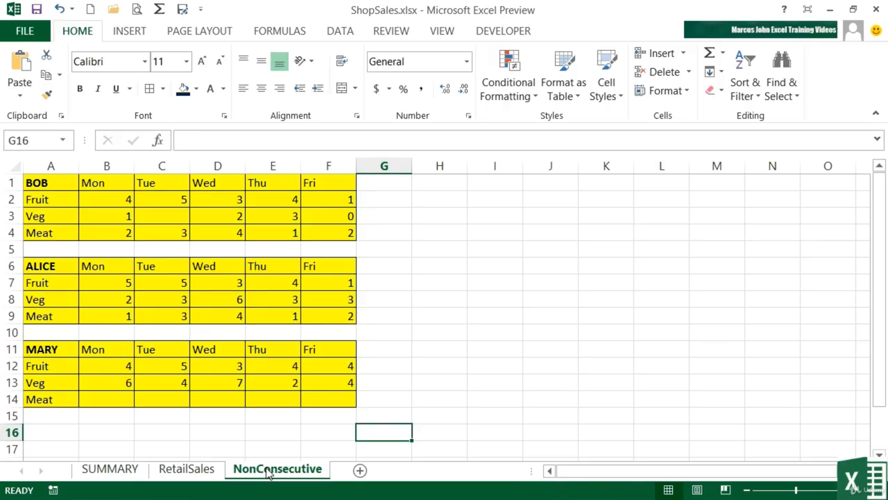
drag(115, 199, 324, 232)
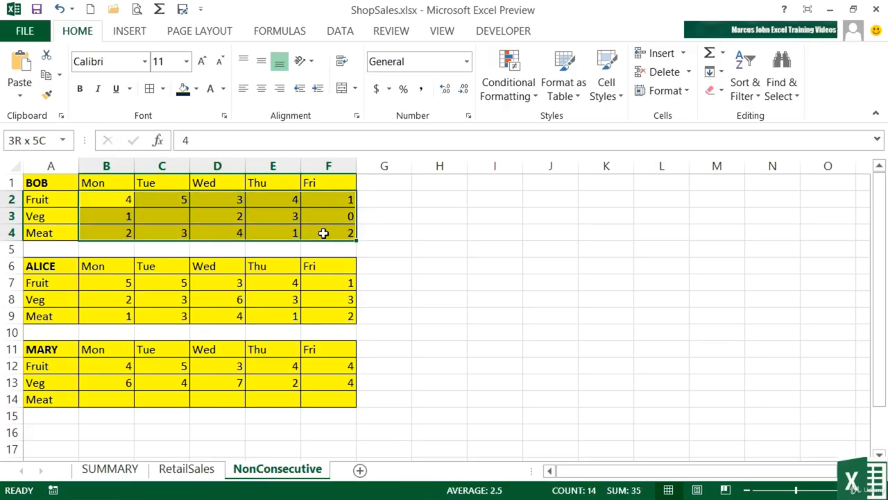
Step: Enter =SUM(NonConsecutive!B2:F4) in cell K2 of the SUMMARY sheet
click(111, 469)
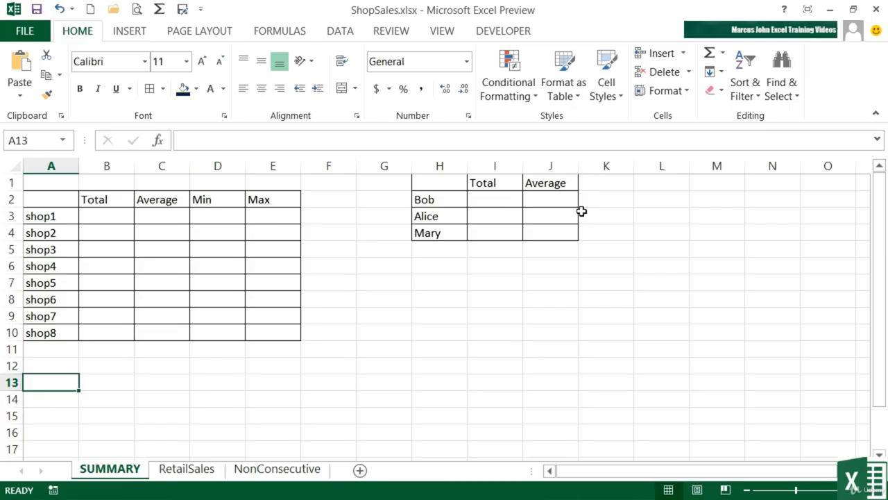
click(605, 202)
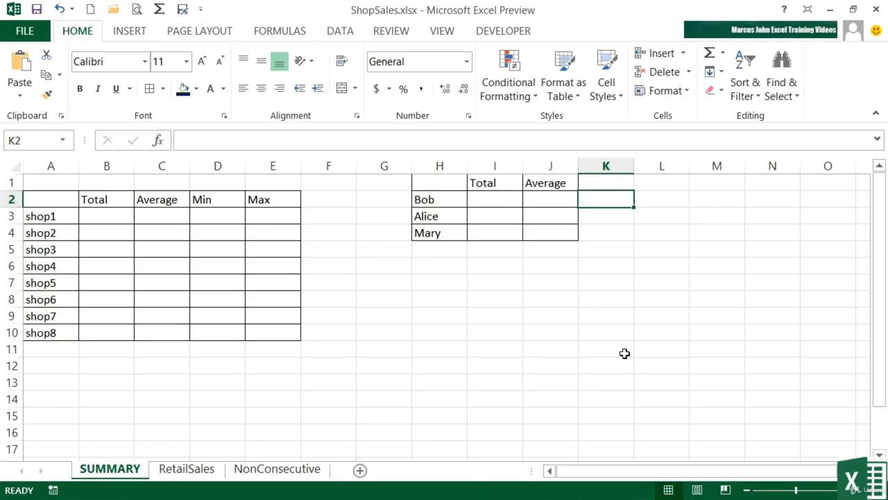
text(=sum()
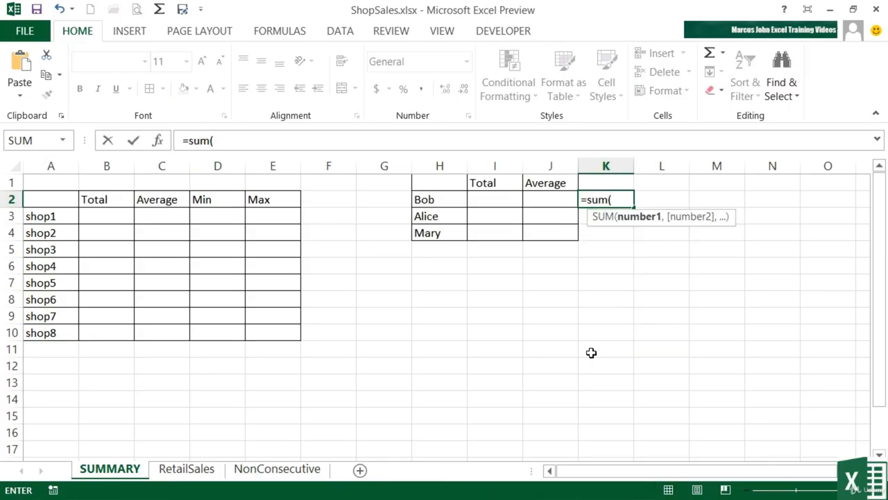
click(275, 466)
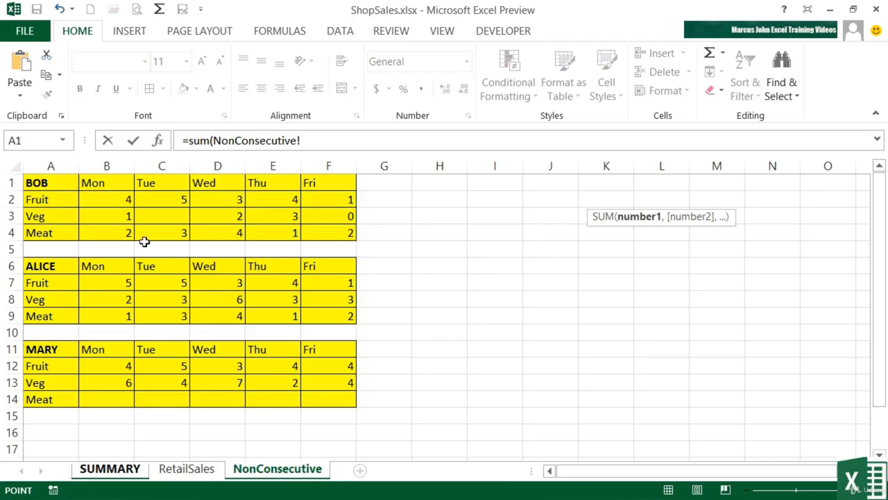
drag(122, 197, 326, 238)
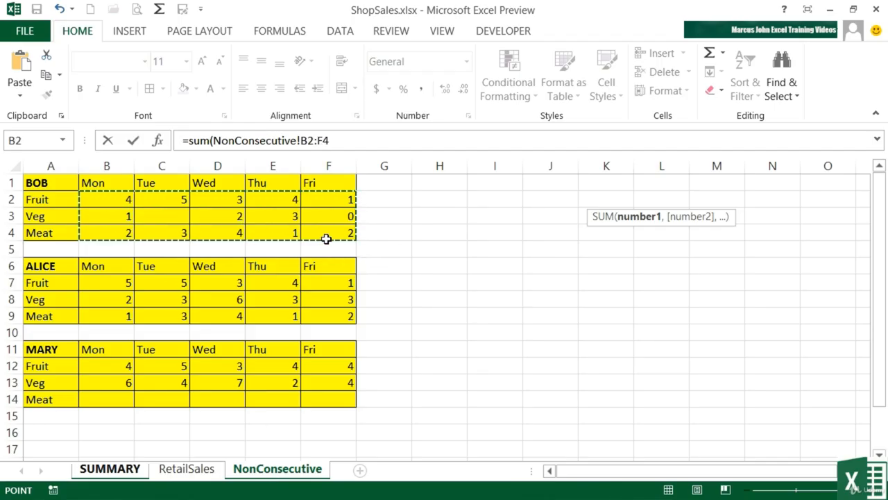
key(Return)
Step: Convert the formula in K2 to plain text so that it reads =SUM(NonConsecutive!B2:F4)
click(616, 199)
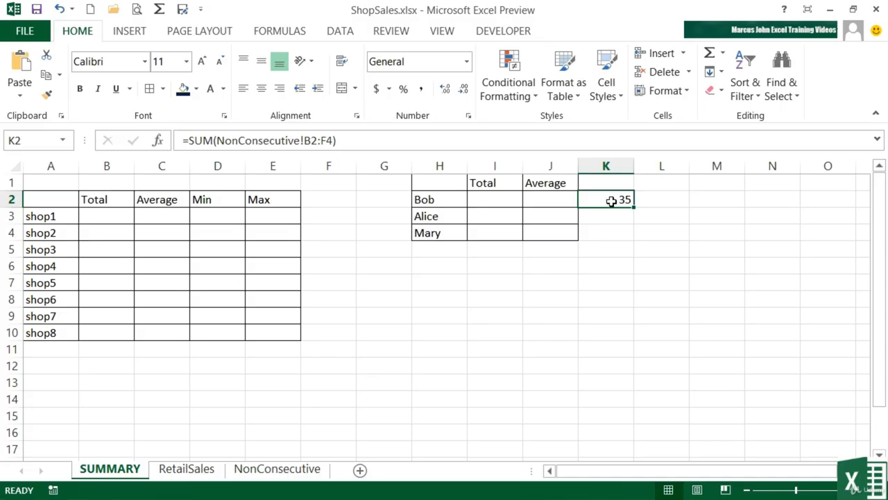
click(183, 142)
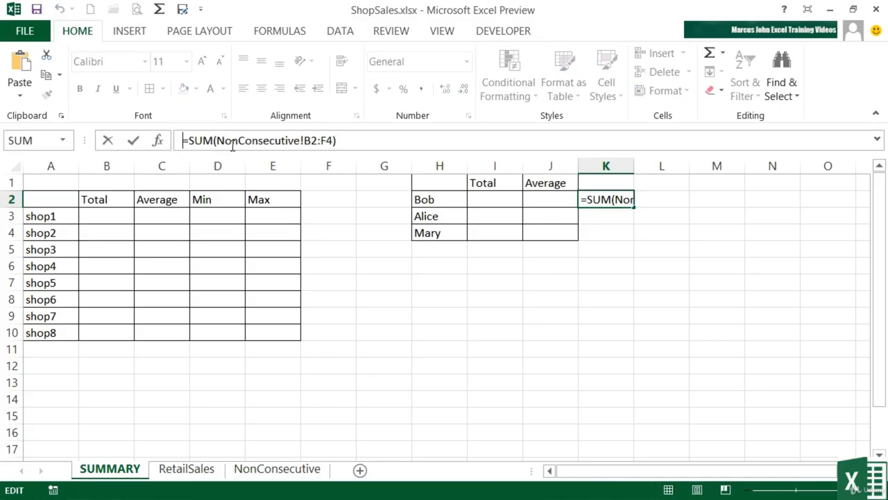
key(Escape)
key(Return)
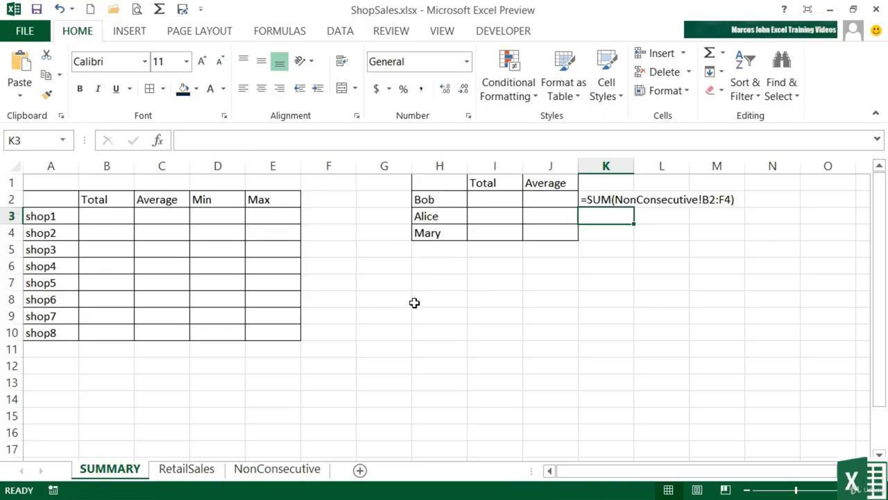
Step: Name the range B2:F4 on the NonConsecutive sheet after the person in A1, in lowercase
click(295, 469)
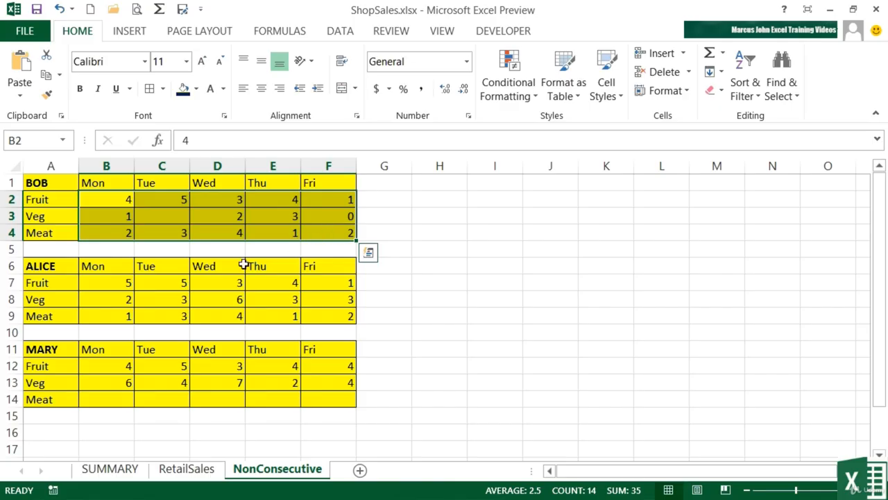
click(34, 140)
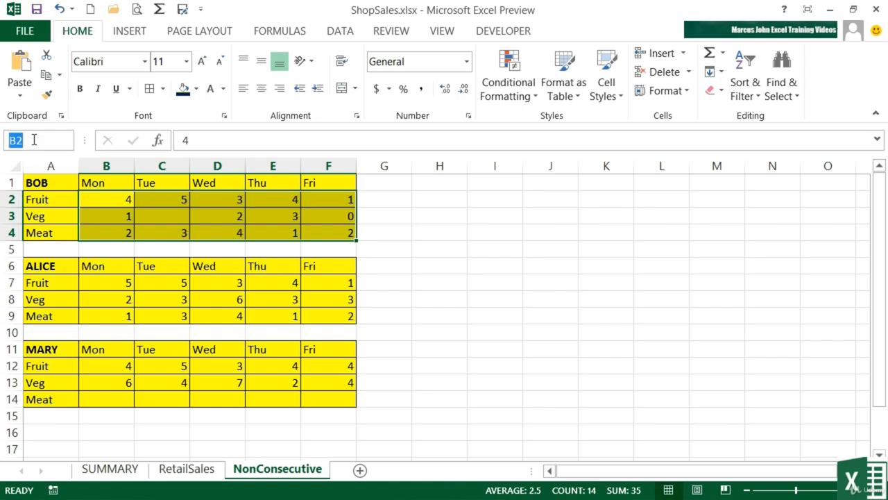
key(BackSpace)
text(bob)
key(Return)
Step: Select an empty cell, J8, and jump back to the named range covering B2:F4
click(565, 297)
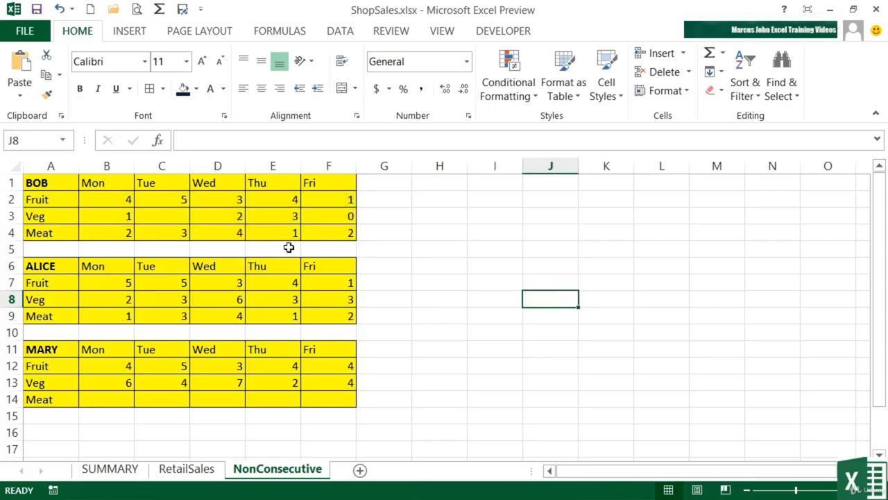
click(63, 142)
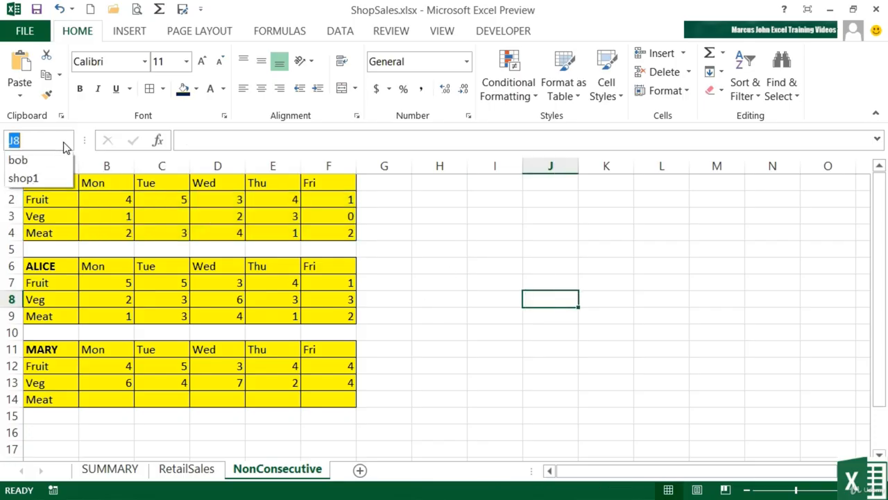
click(32, 163)
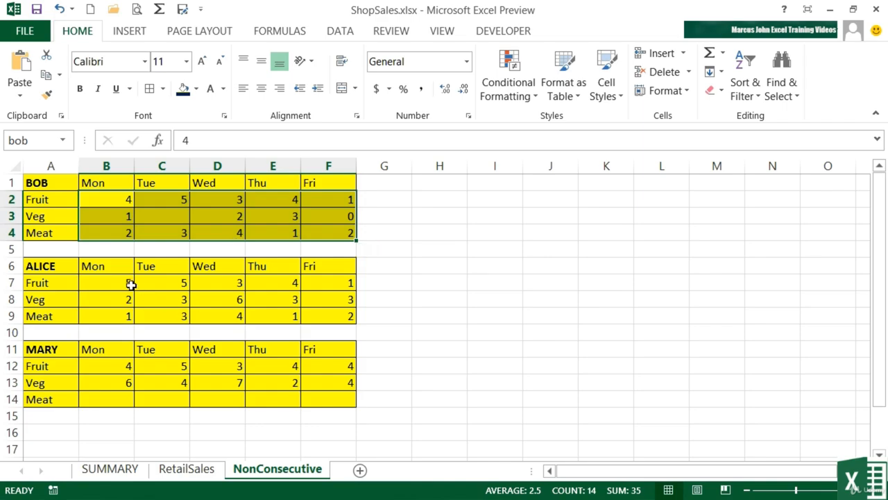
Step: Define a Workbook-scope name for B7:F9 on the NonConsecutive sheet, using the first name from A6
drag(127, 286, 329, 317)
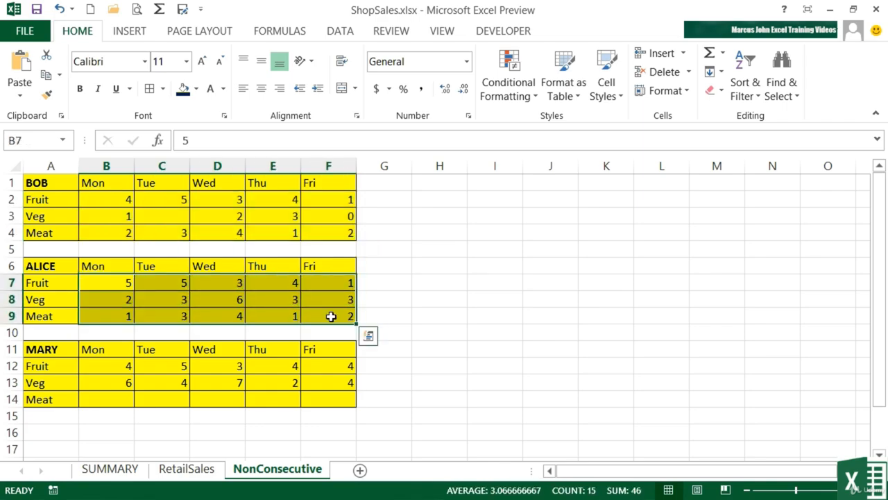
click(297, 36)
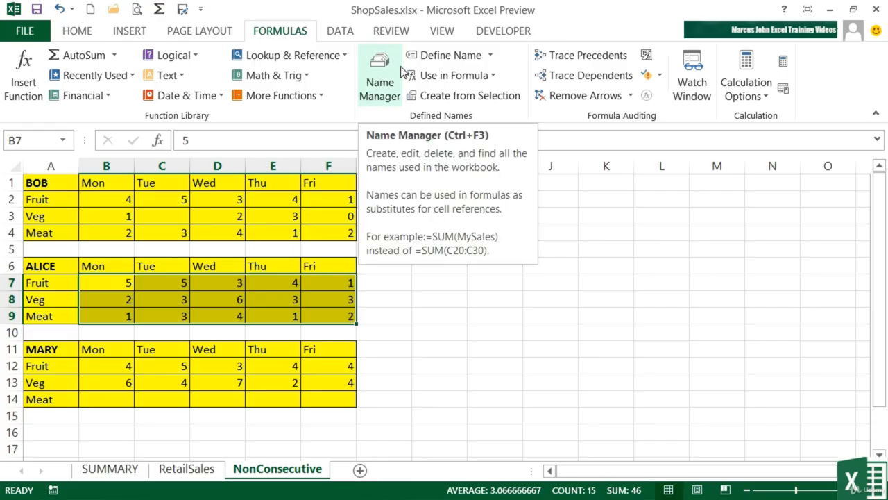
click(489, 57)
click(482, 79)
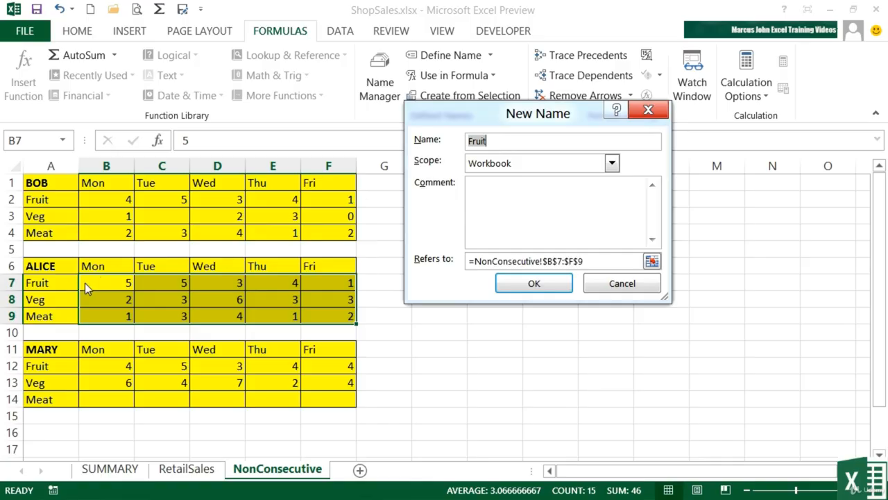
drag(495, 141, 460, 139)
text(Alice)
click(615, 166)
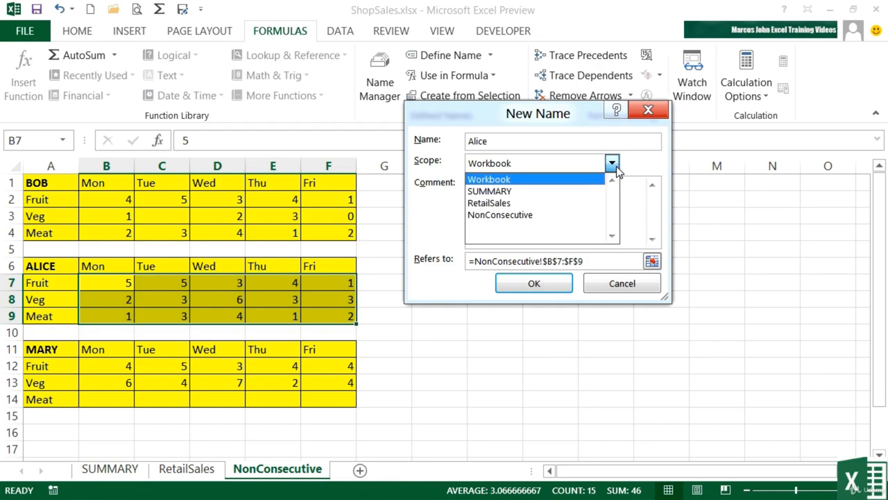
click(504, 181)
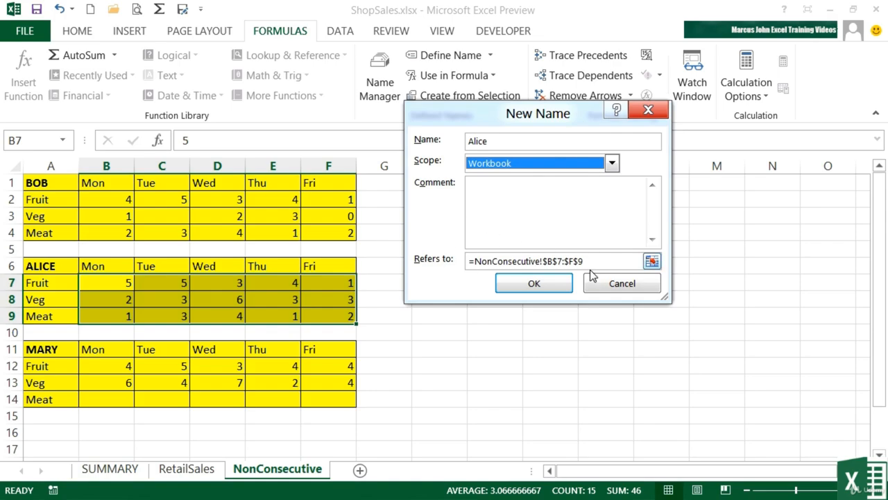
click(548, 282)
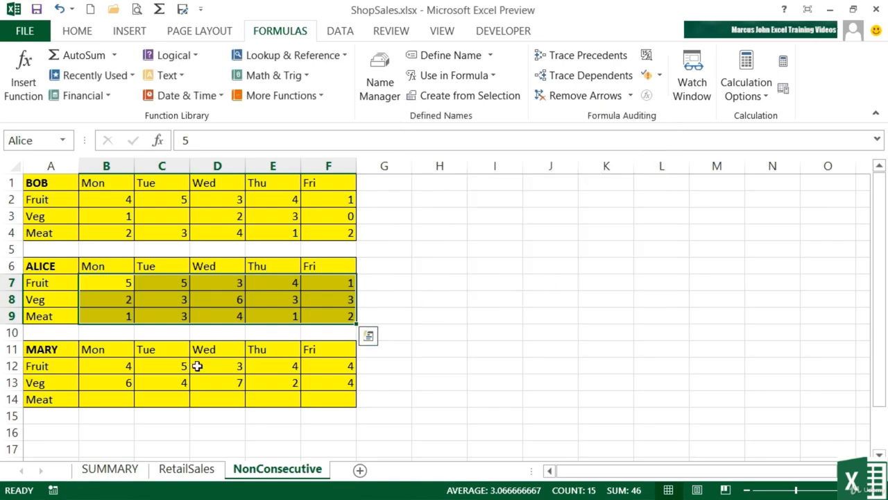
Step: Define a Workbook-scope name for B12:F14 using the first name from A11, and check the defined names
drag(127, 363, 301, 391)
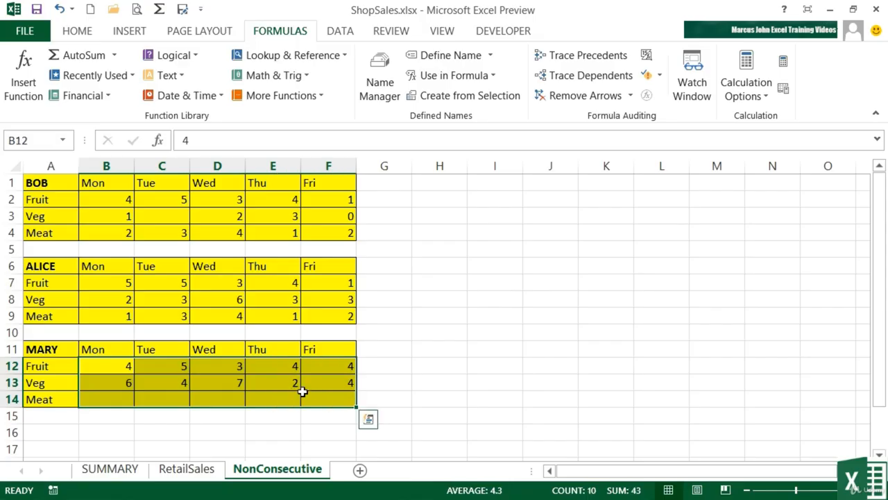
click(472, 56)
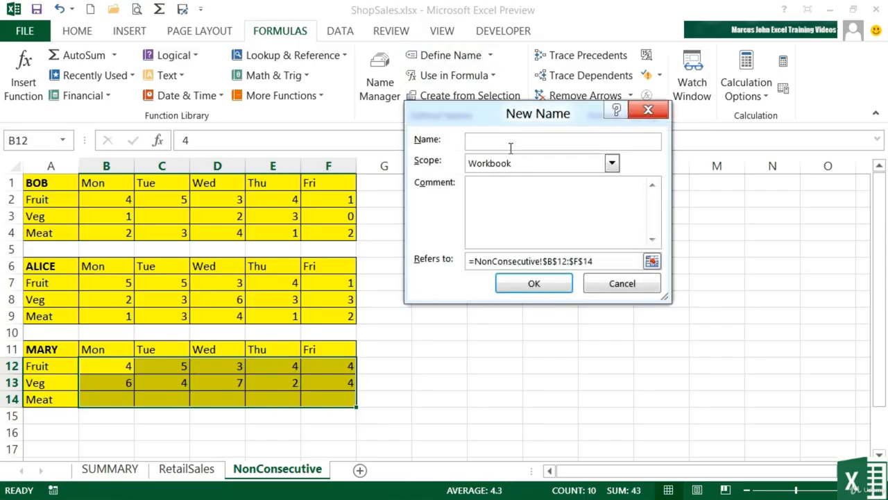
text(Mary)
click(560, 285)
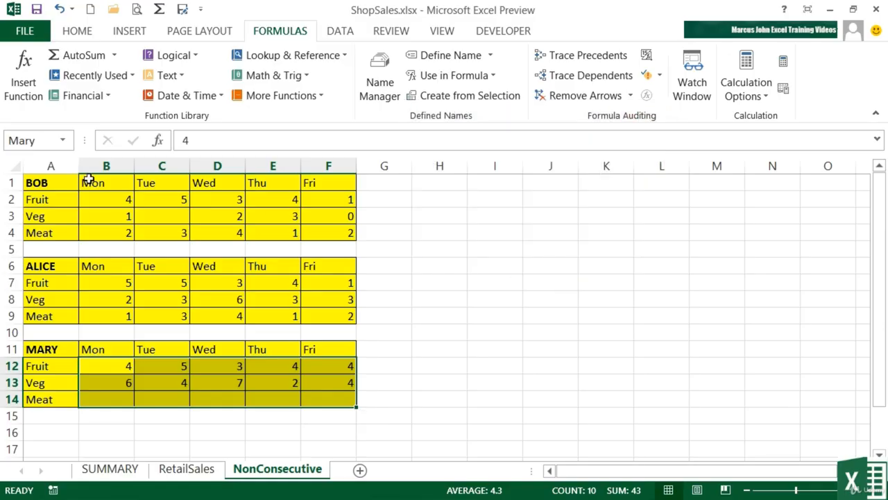
click(63, 141)
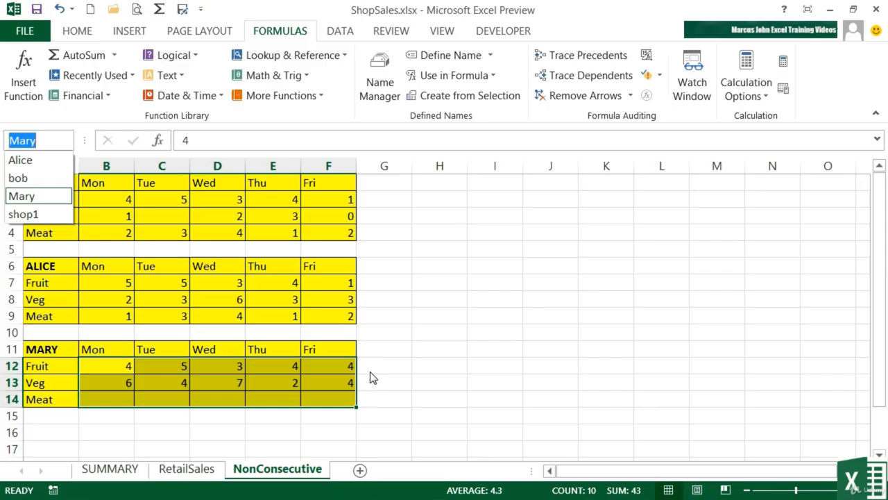
Step: Total the named range covering B2:F4 with SUM in cell I2 of the SUMMARY sheet and inspect the formula
click(131, 476)
click(127, 476)
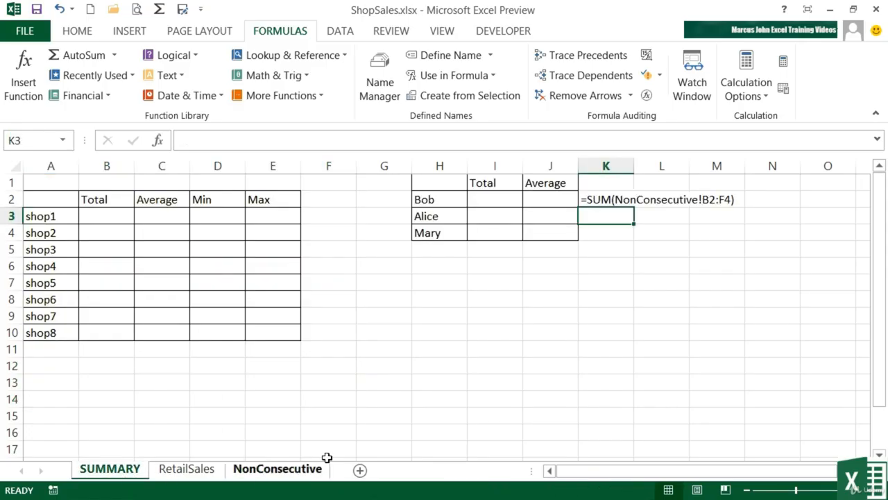
click(482, 198)
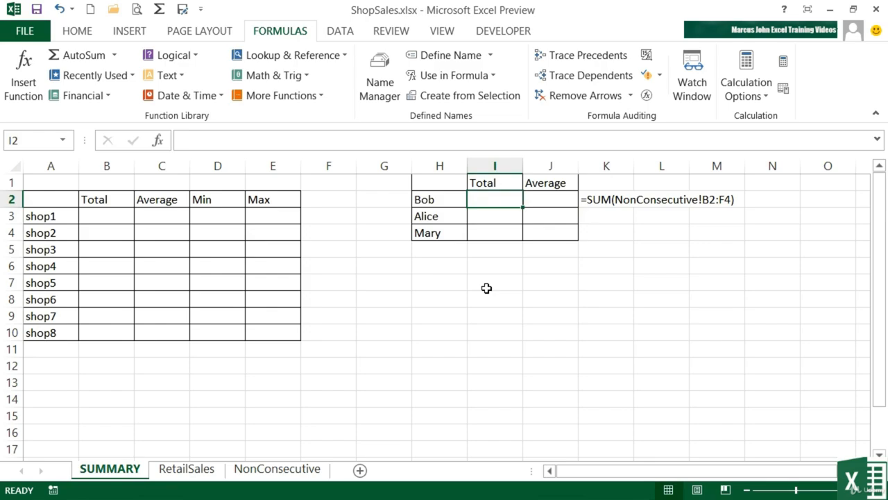
text(=sum()
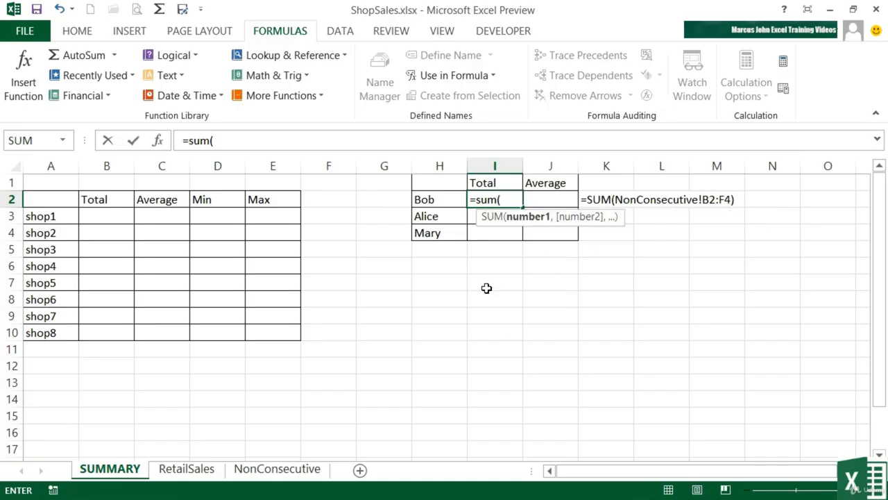
text(bob)
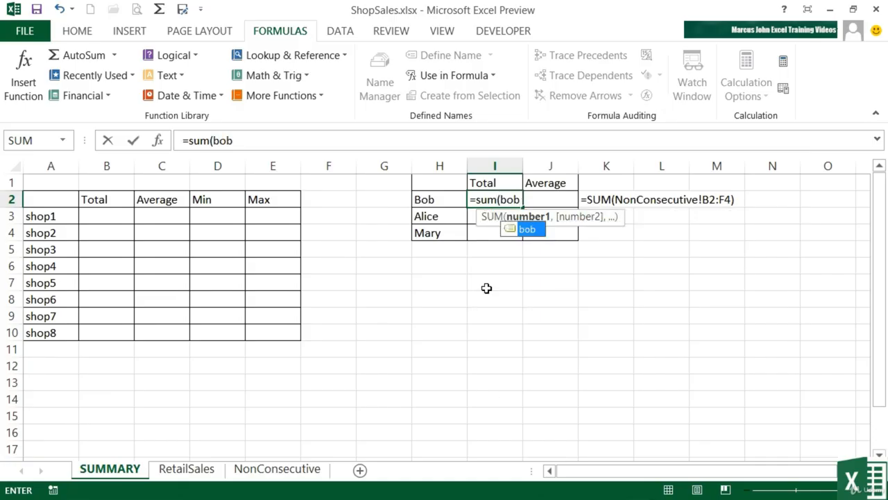
text())
key(Return)
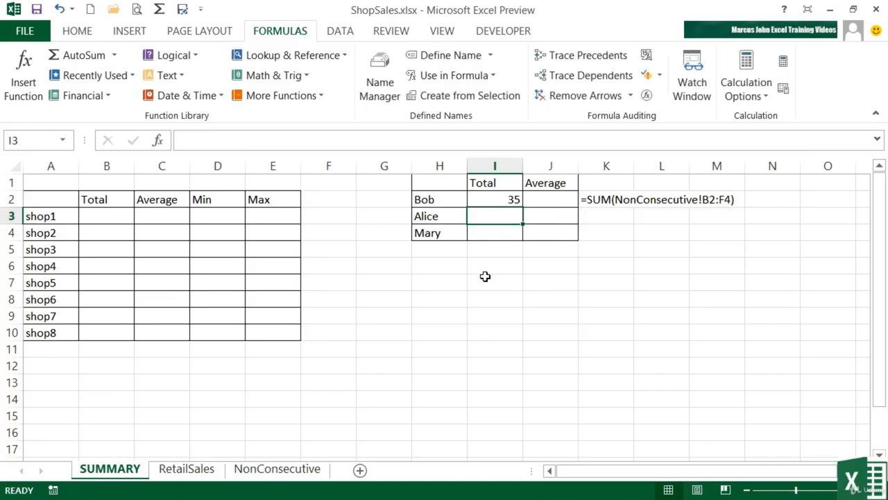
double_click(502, 199)
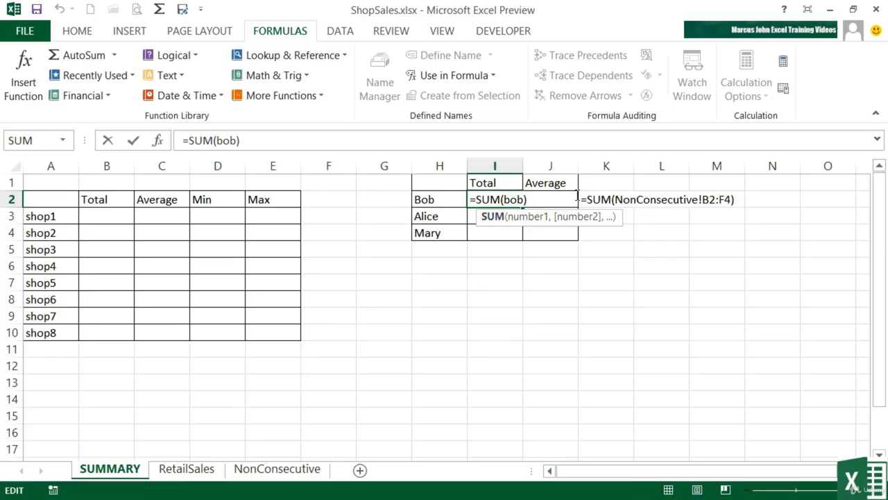
key(Escape)
Step: Total the named range covering B7:F9 of NonConsecutive with SUM in cell I3 of the SUMMARY sheet
click(489, 217)
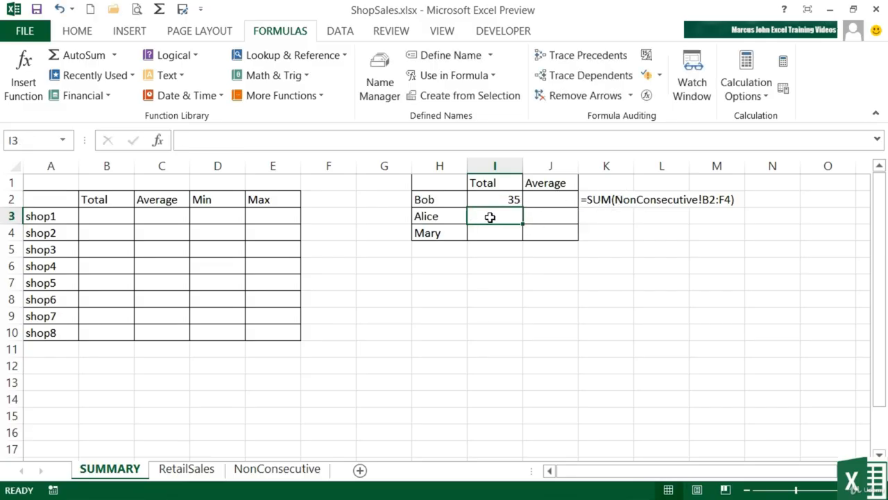
text(=sum()
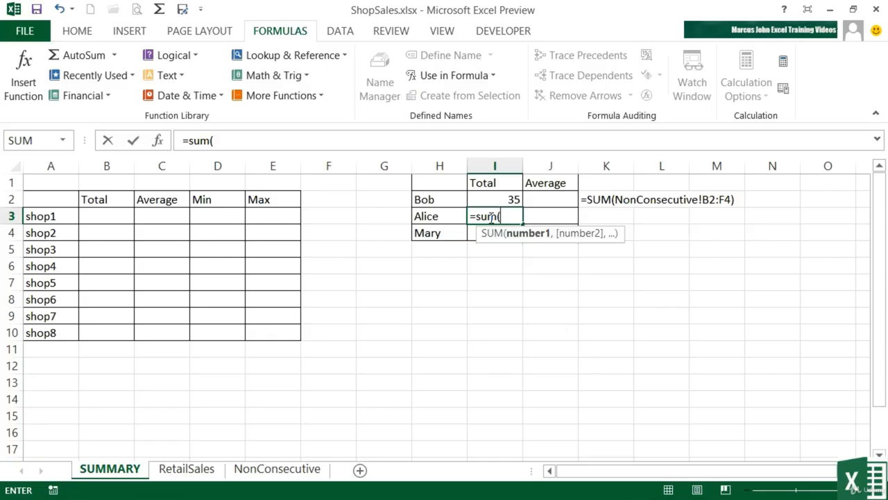
text(al)
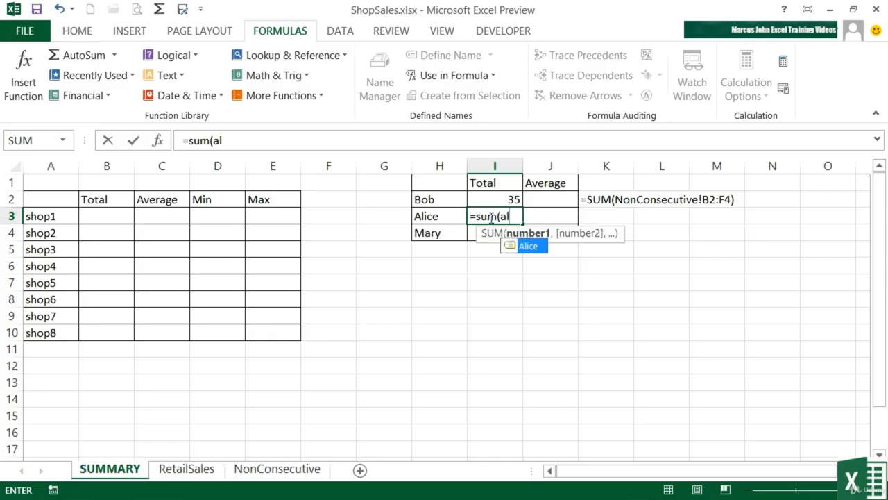
click(525, 248)
double_click(526, 250)
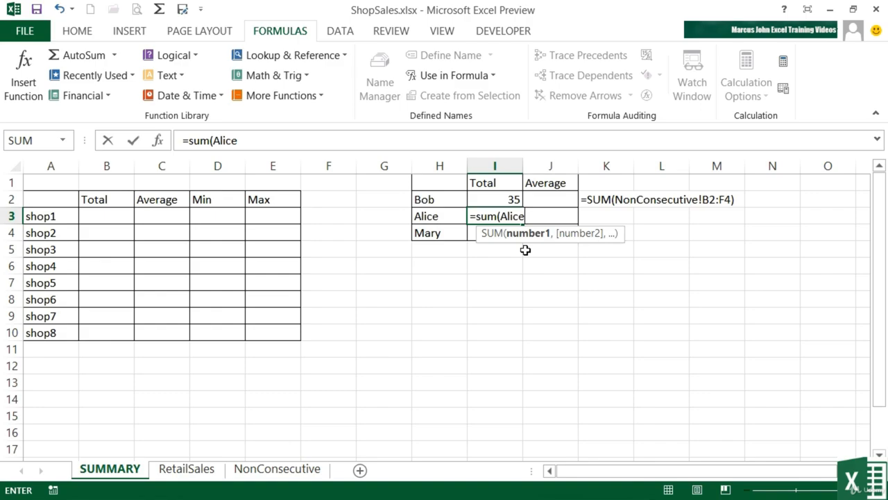
key(Return)
key(Up)
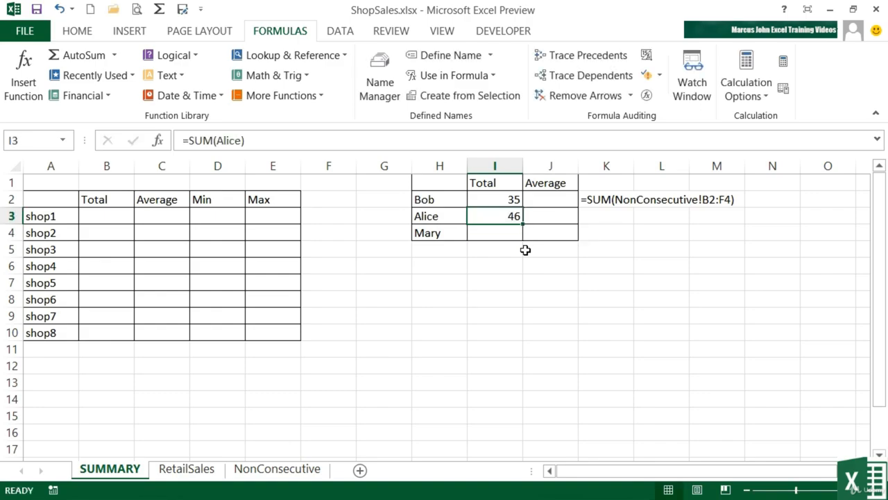
Step: Total the named range covering B12:F14 of NonConsecutive with SUM in cell I4 and inspect the formula
click(510, 234)
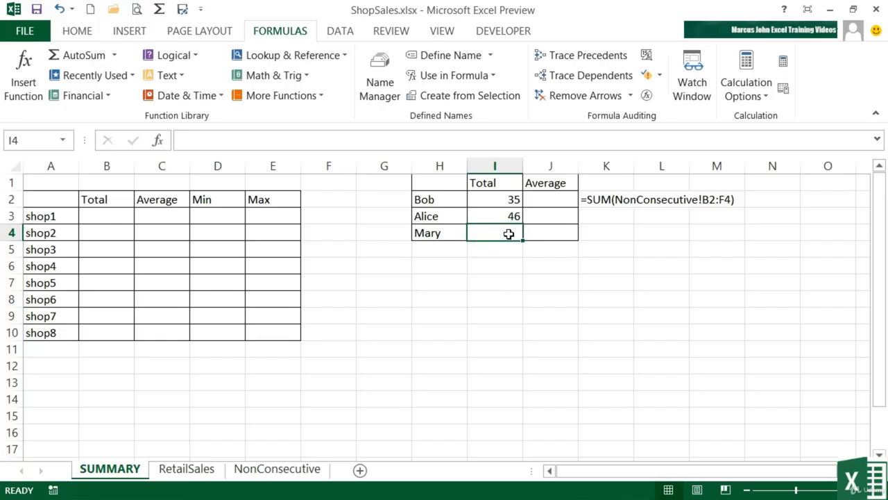
text(=sum()
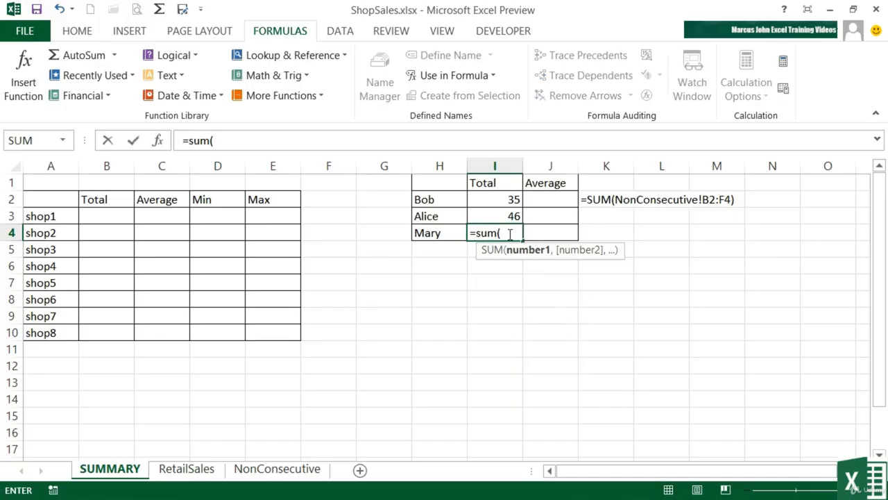
text(mary)
key(Return)
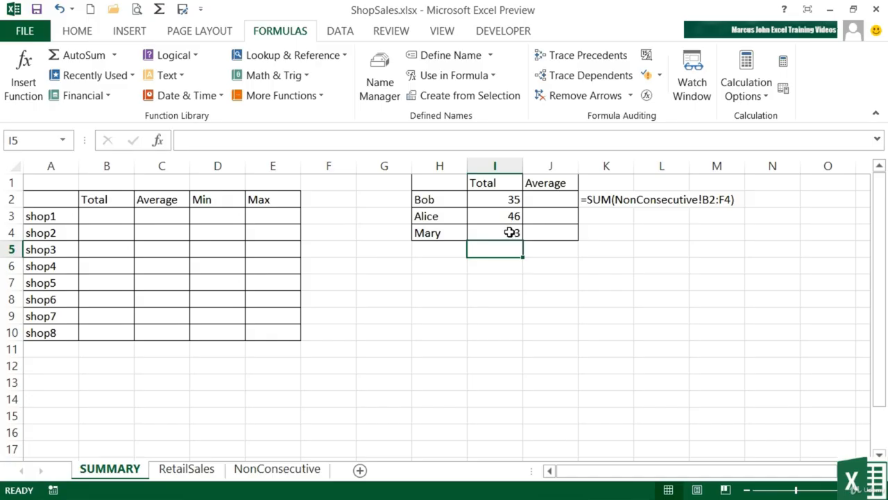
click(510, 233)
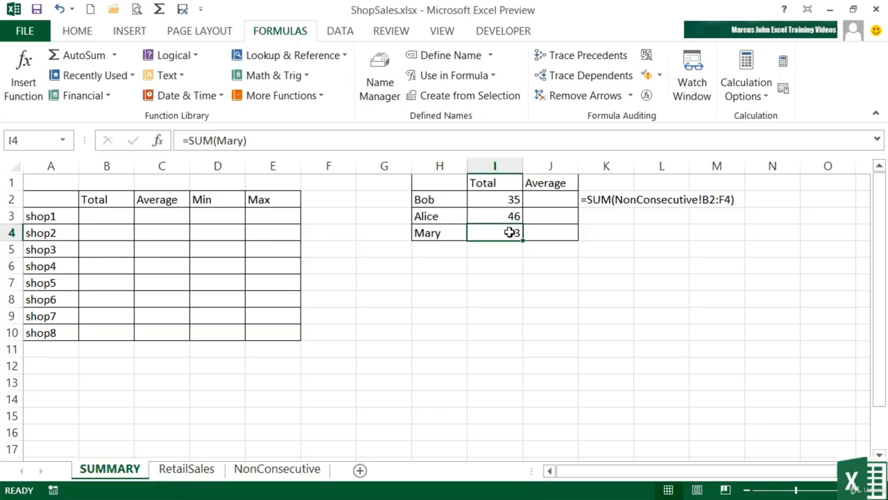
Step: Delete the shop1 name from the workbook's defined names
click(371, 81)
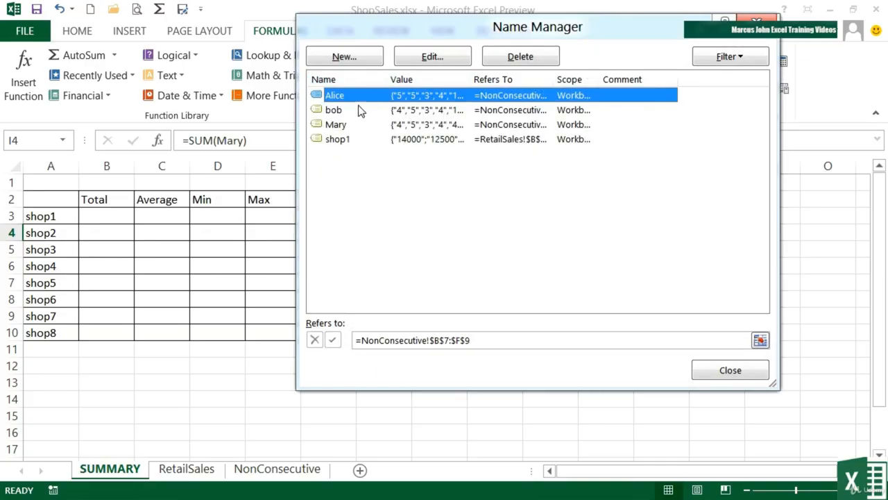
click(345, 140)
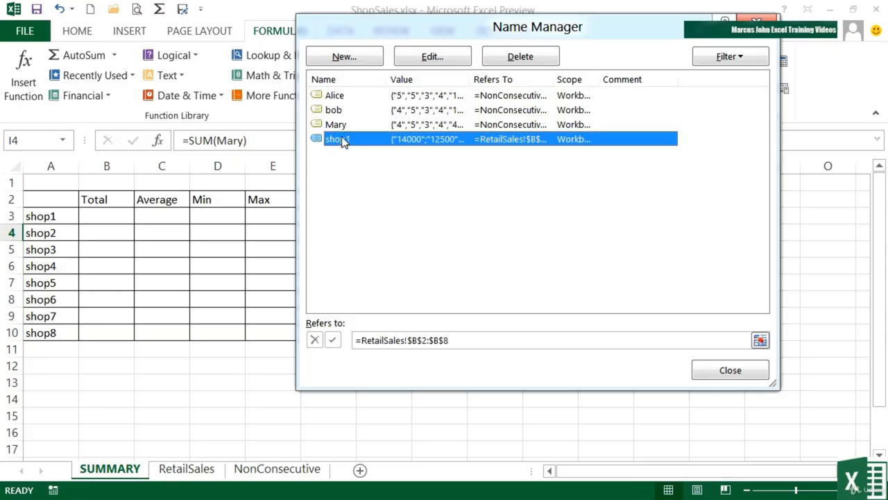
click(535, 58)
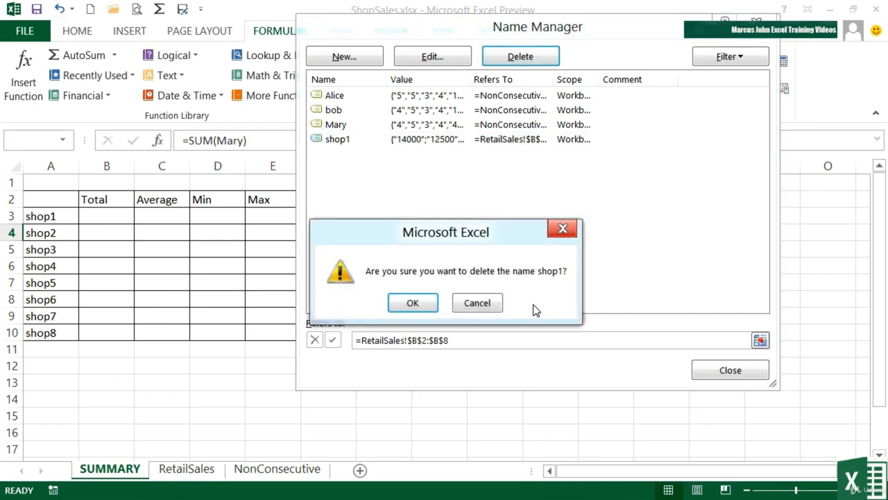
click(413, 302)
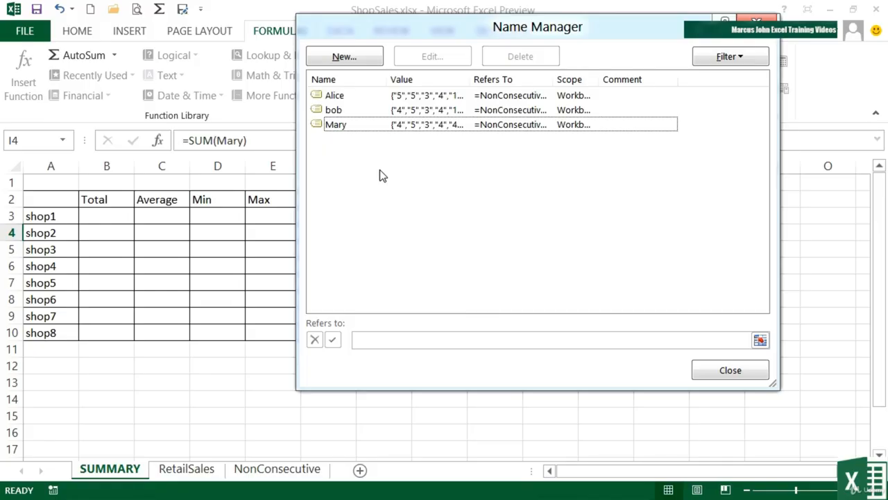
Step: Review the remaining defined names and extend the one covering B12:F14 on NonConsecutive to B12:F15
click(338, 97)
click(338, 111)
click(339, 127)
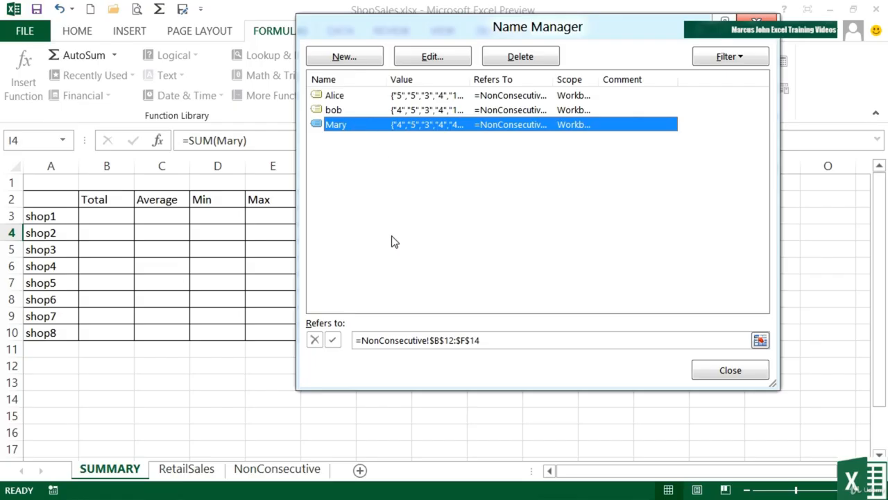
click(505, 341)
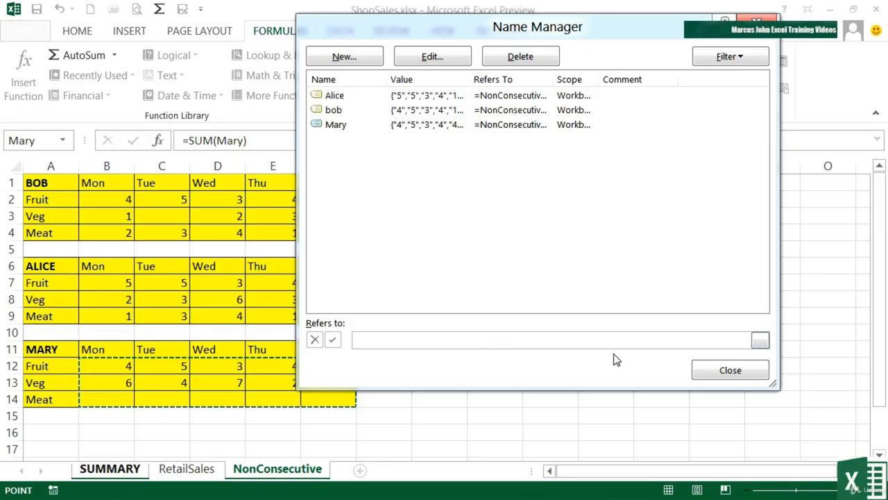
click(761, 340)
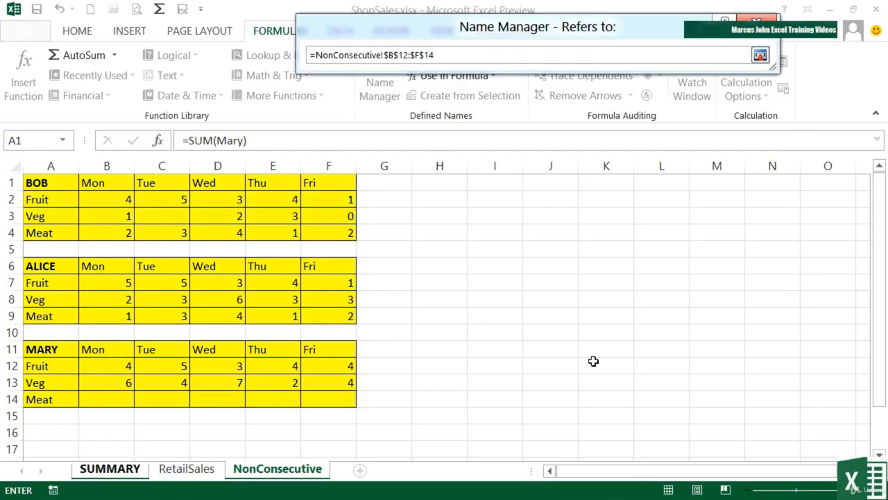
text(+)
drag(114, 367, 328, 418)
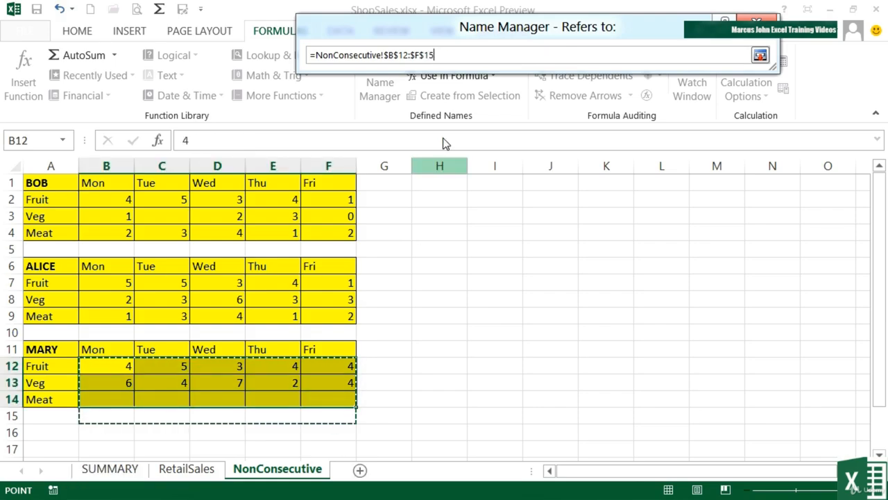
click(761, 56)
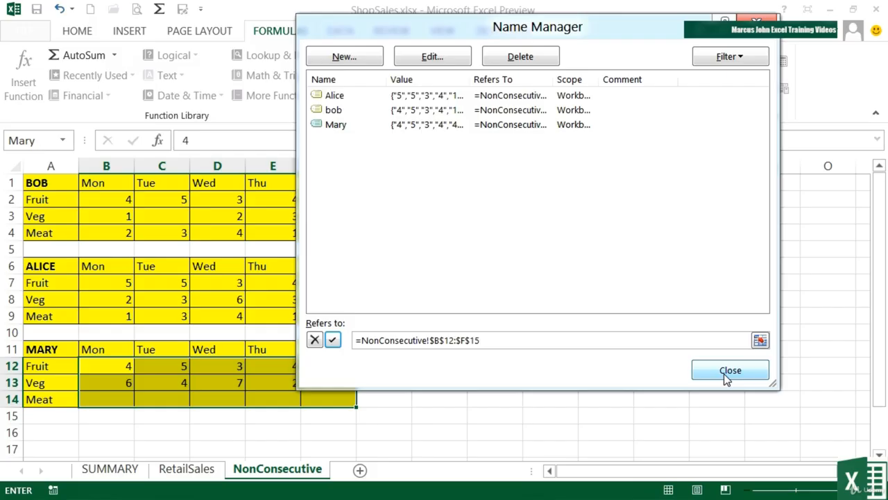
click(333, 340)
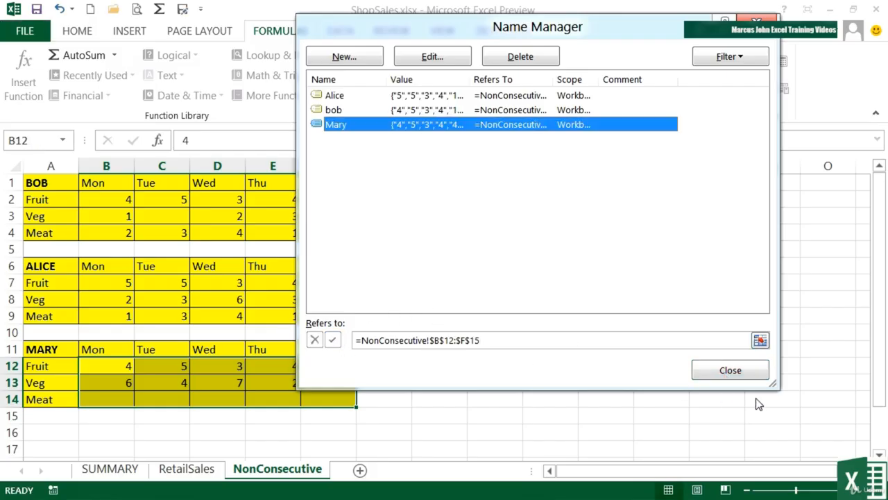
click(743, 371)
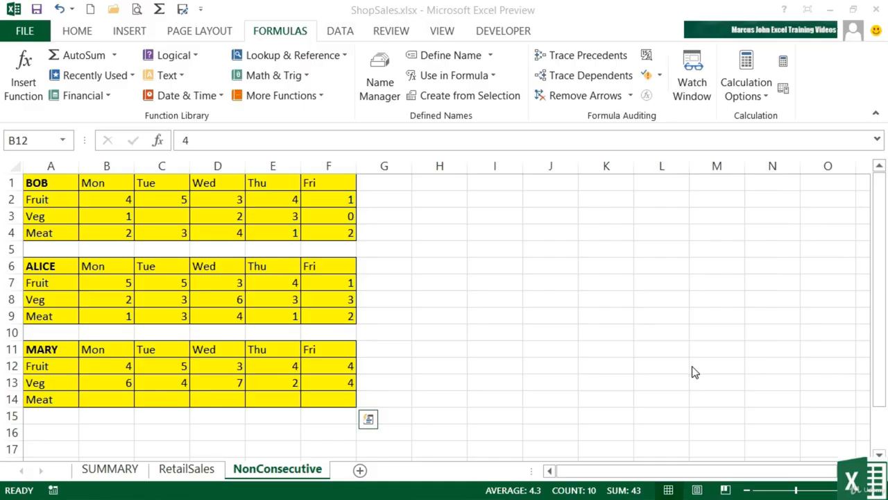
Step: Fill the added row 15 on NonConsecutive, with 54, 3 and 21 in C15:E15, and check the total in I4 on SUMMARY
click(127, 470)
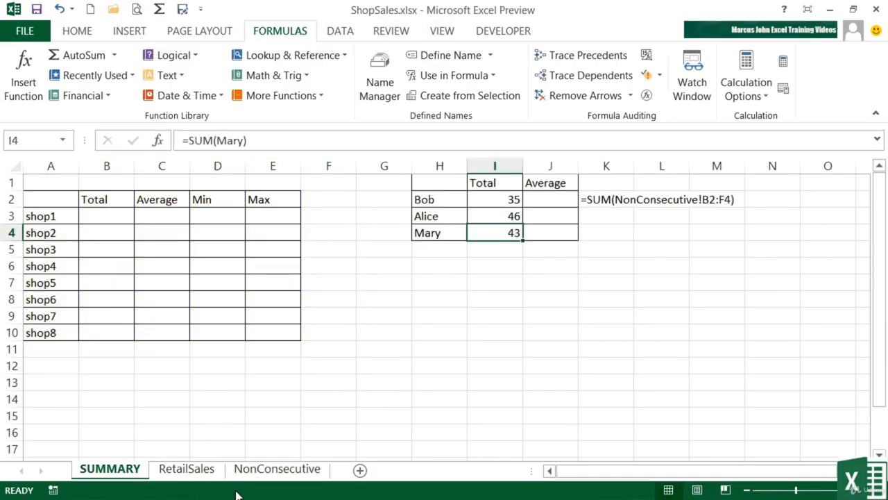
click(262, 475)
click(124, 415)
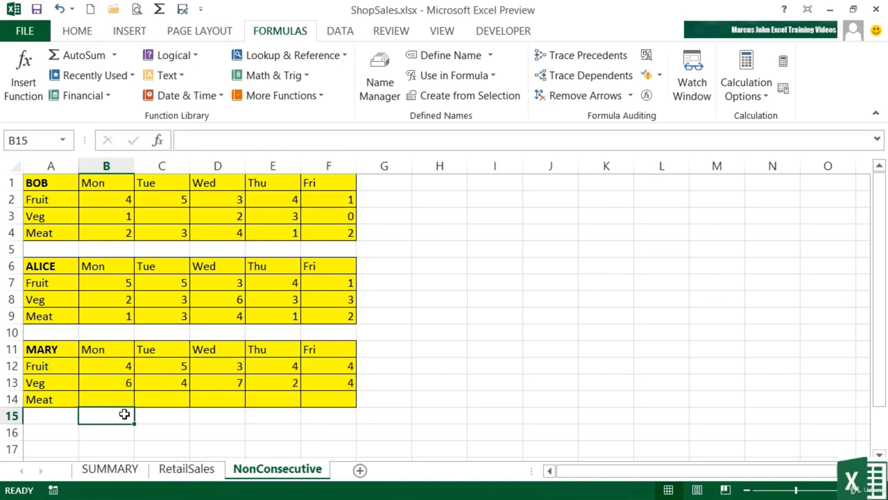
key(Tab)
text(54)
key(Tab)
text(3)
key(Tab)
text(21)
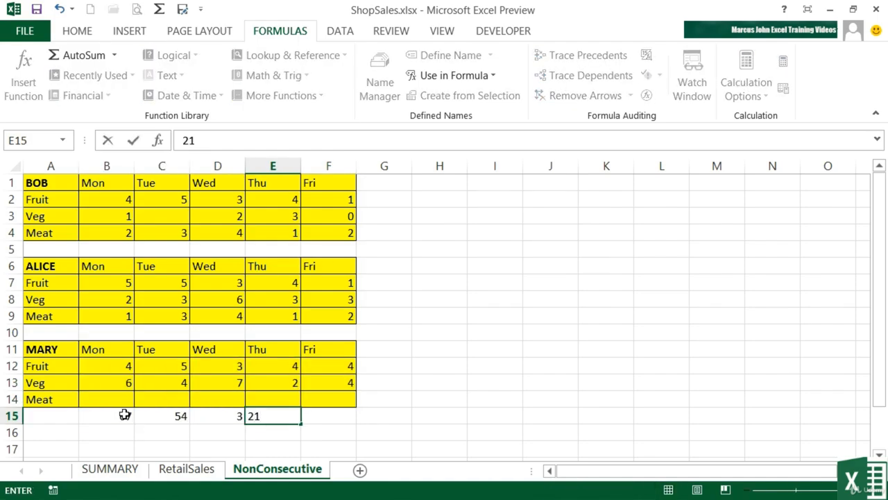
key(Tab)
click(119, 472)
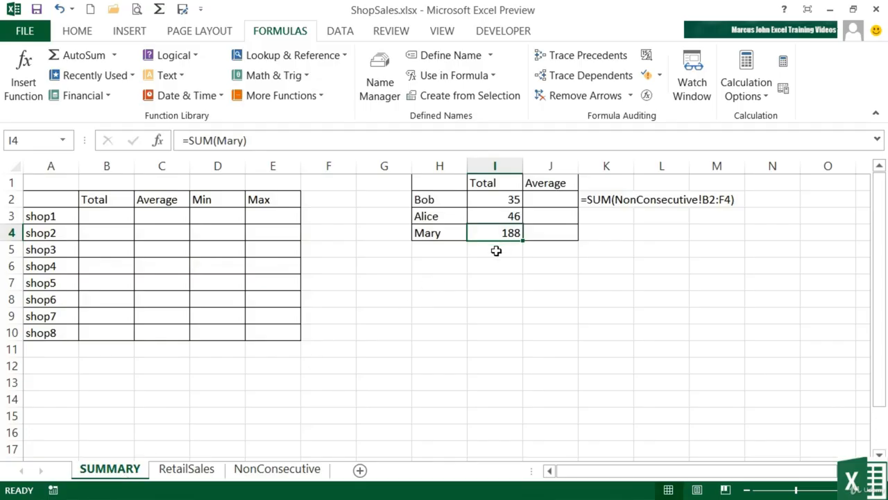
Step: Create names for all eight shop columns in B1:I8 of the RetailSales sheet from the top row labels
click(199, 471)
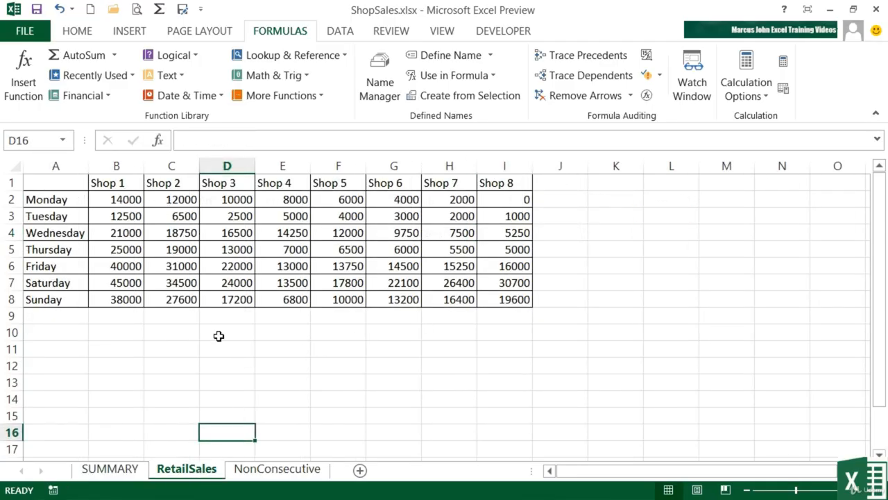
drag(119, 199, 119, 297)
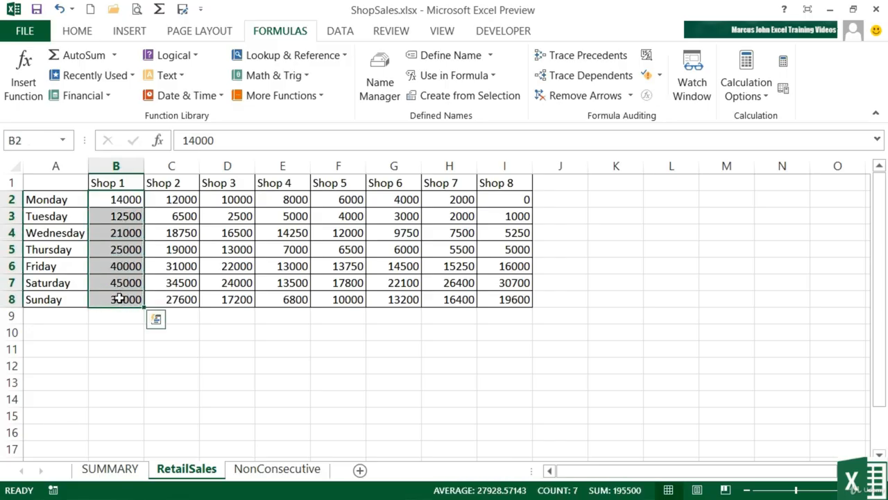
click(36, 143)
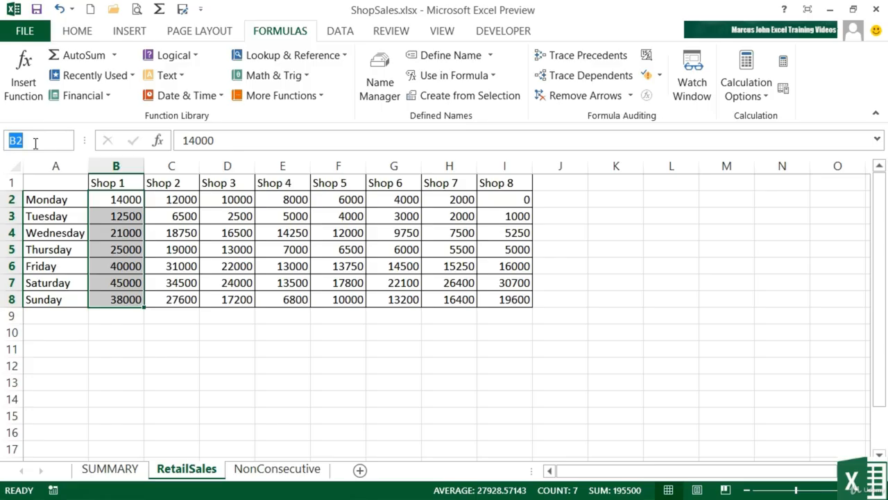
click(121, 181)
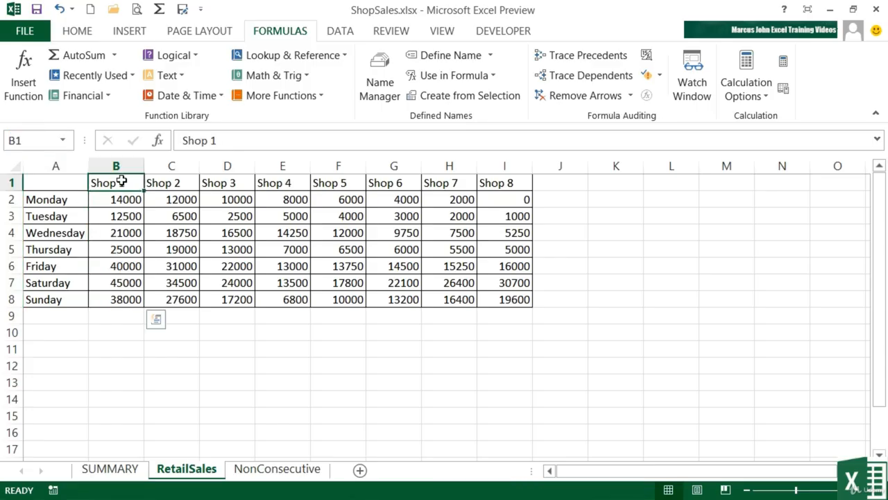
drag(122, 181, 494, 297)
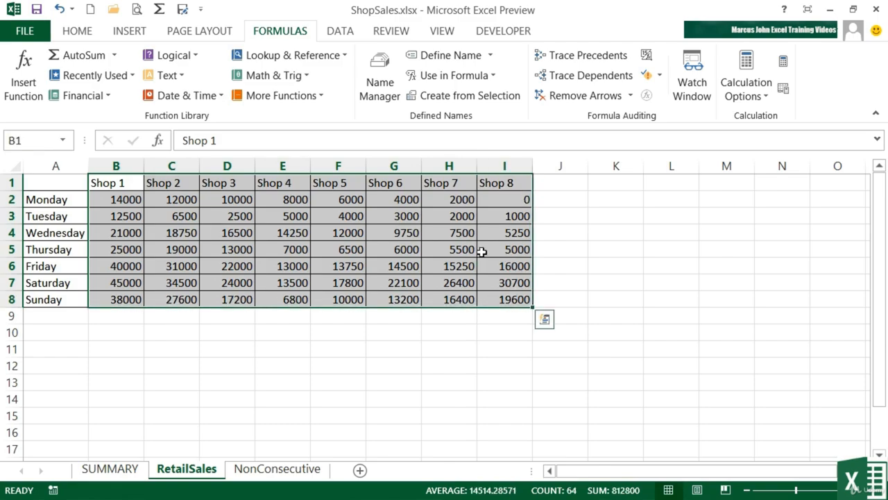
click(492, 105)
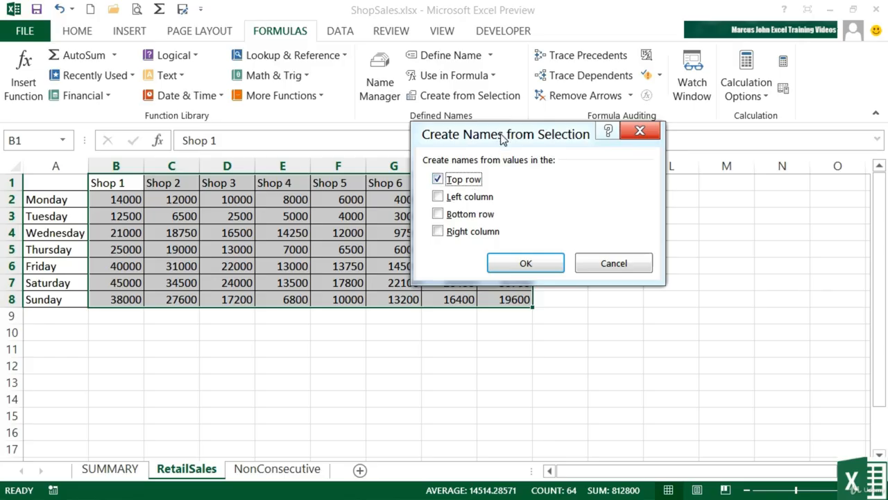
drag(503, 135, 663, 229)
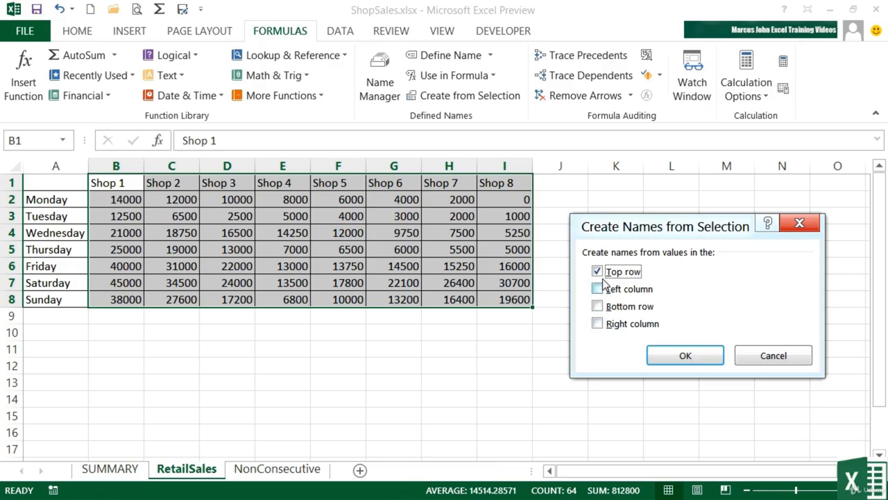
click(680, 355)
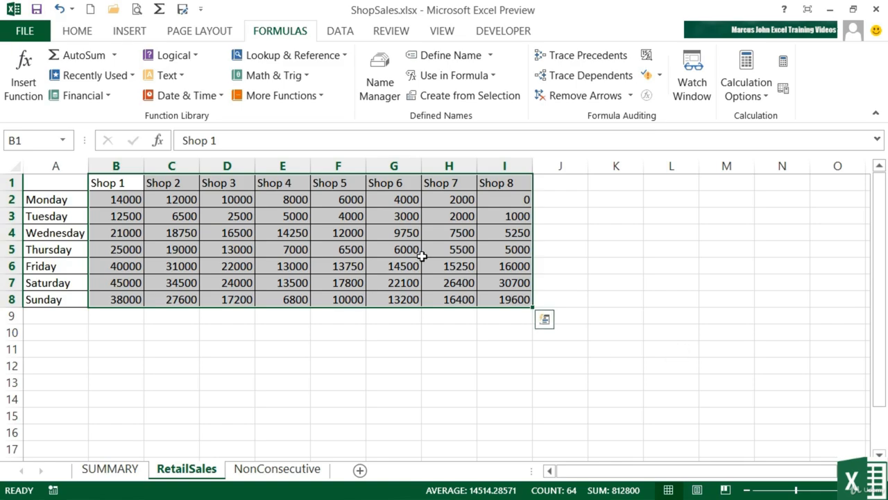
Step: Check the shop entries among the defined names and return to the SUMMARY sheet
click(378, 80)
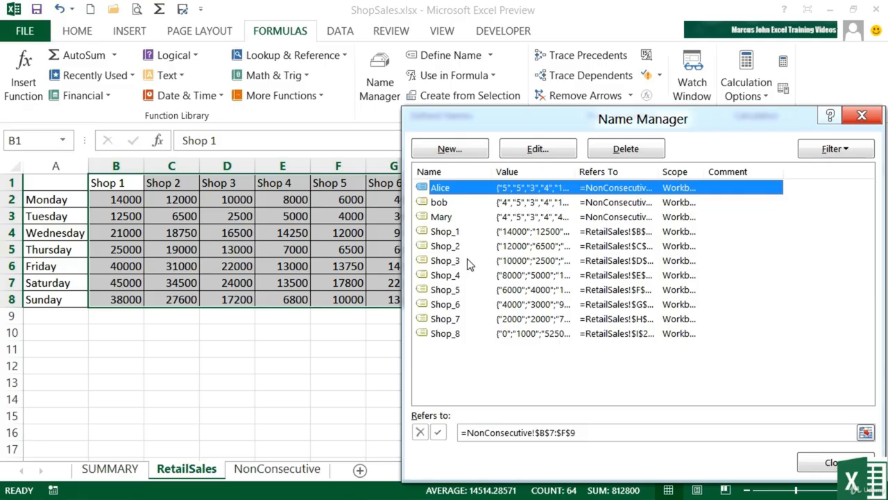
click(833, 462)
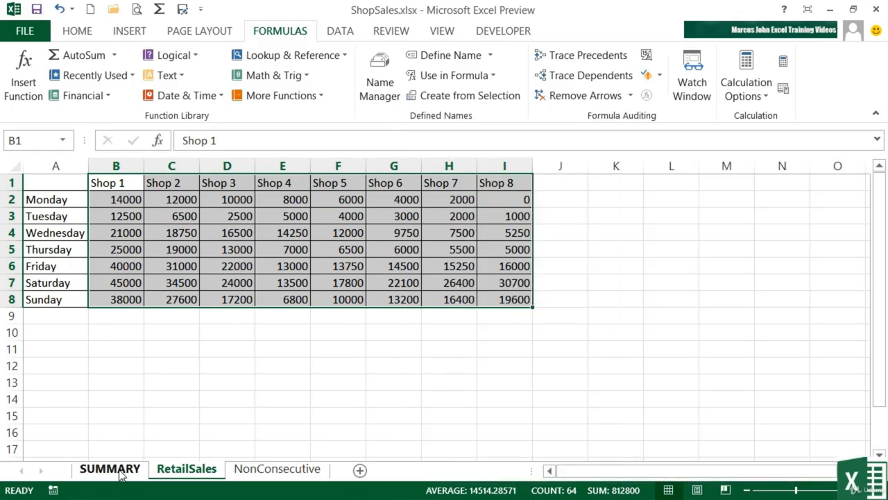
click(111, 469)
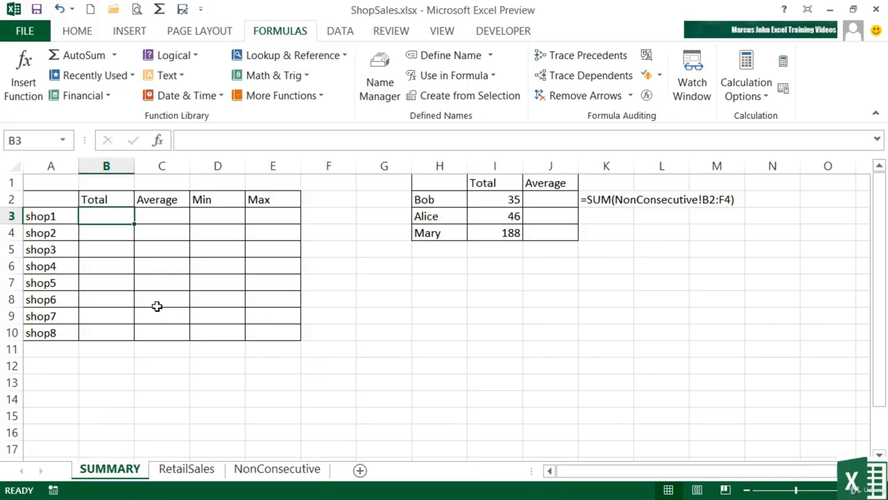
Step: Fill shop1's Total in B3 with the SUM and its Average in C3 with the AVERAGE of the named range Shop_1
text(=sum()
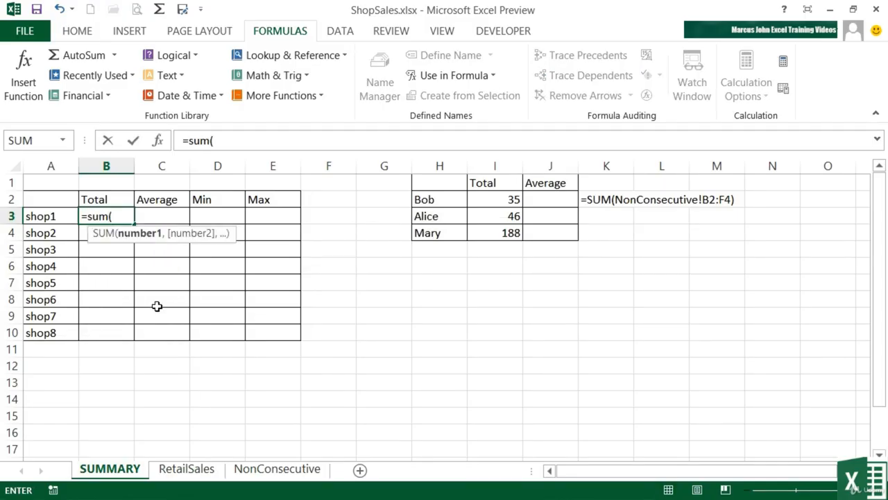
text(shop)
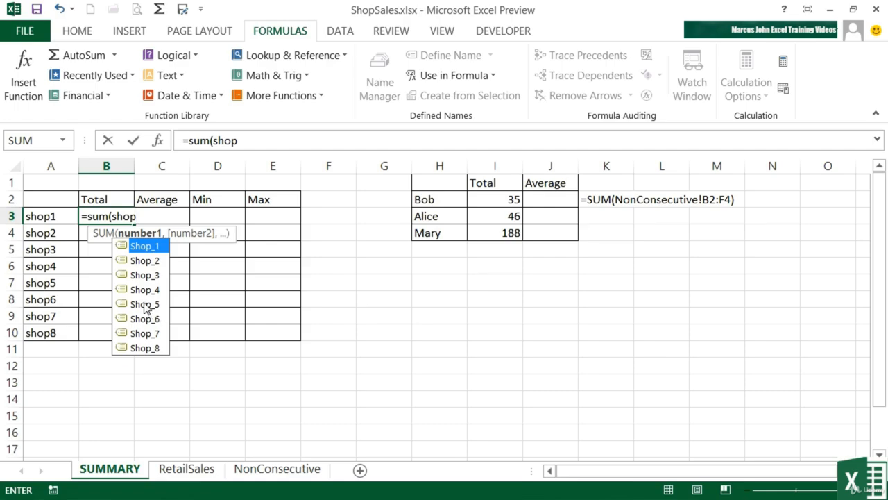
double_click(143, 247)
key(Tab)
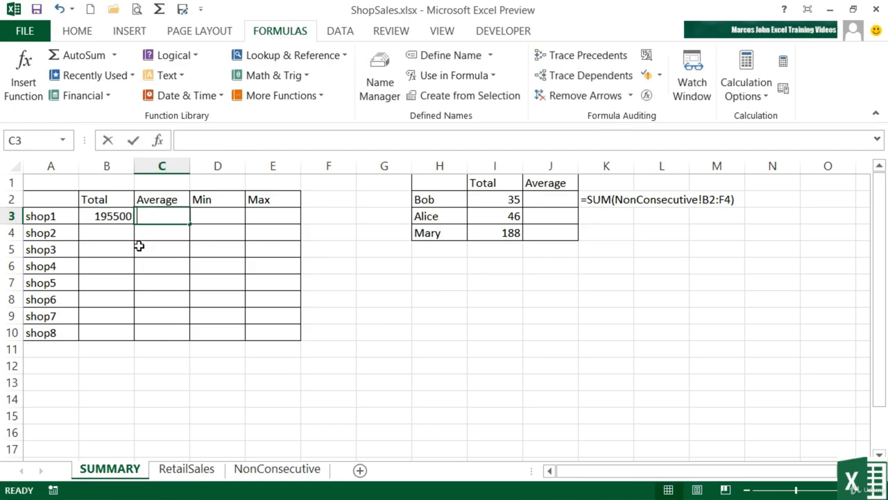
text(=average()
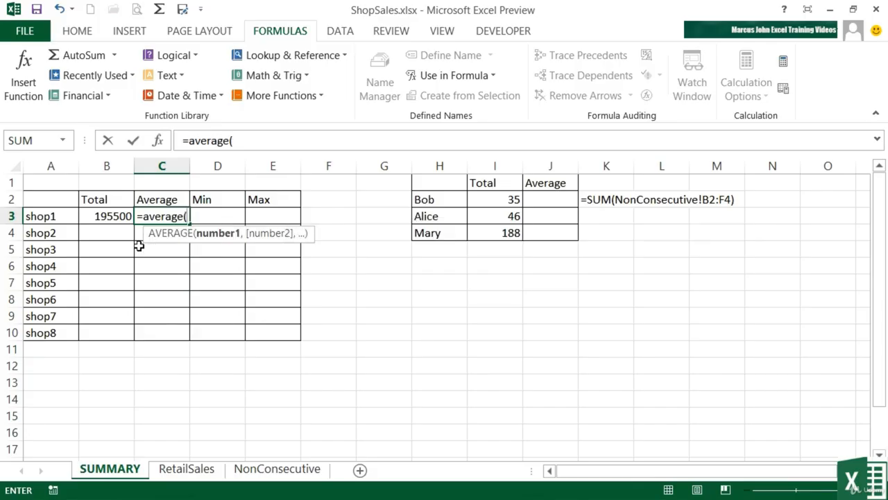
text(shop)
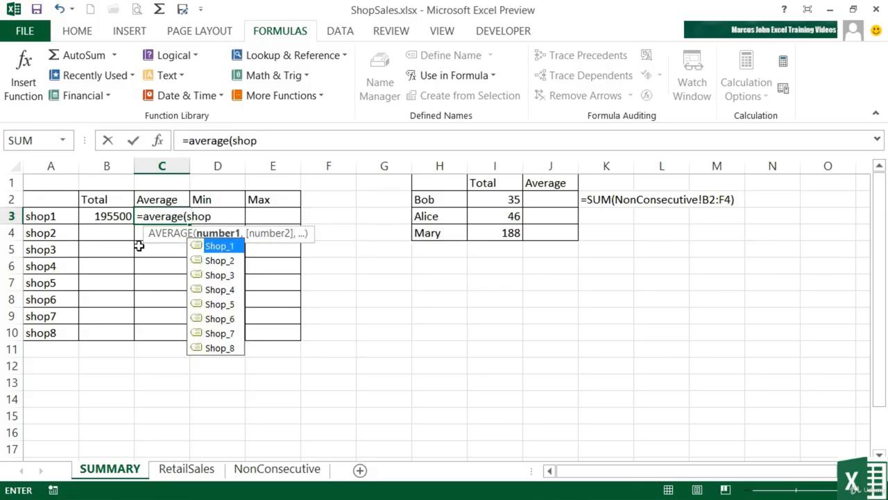
double_click(218, 246)
key(Tab)
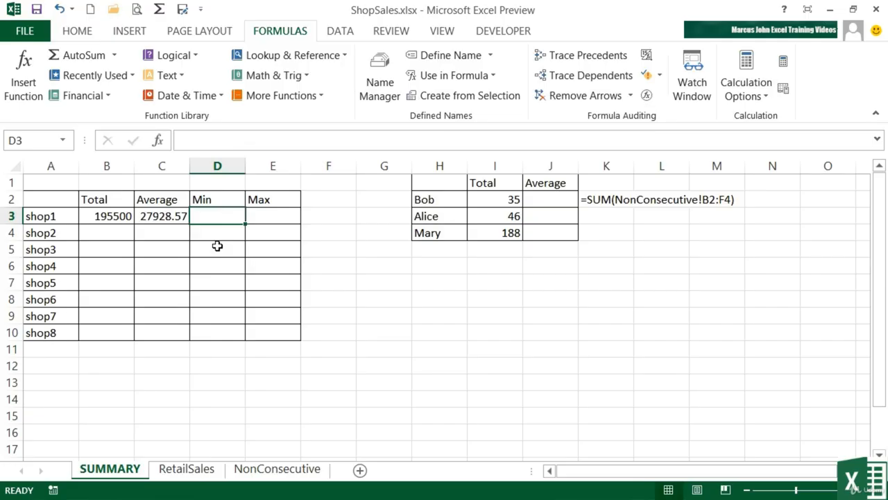
Step: Fill shop1's Min in D3 with the MIN and its Max in E3 with the MAX of the named range Shop_1
text(=min)
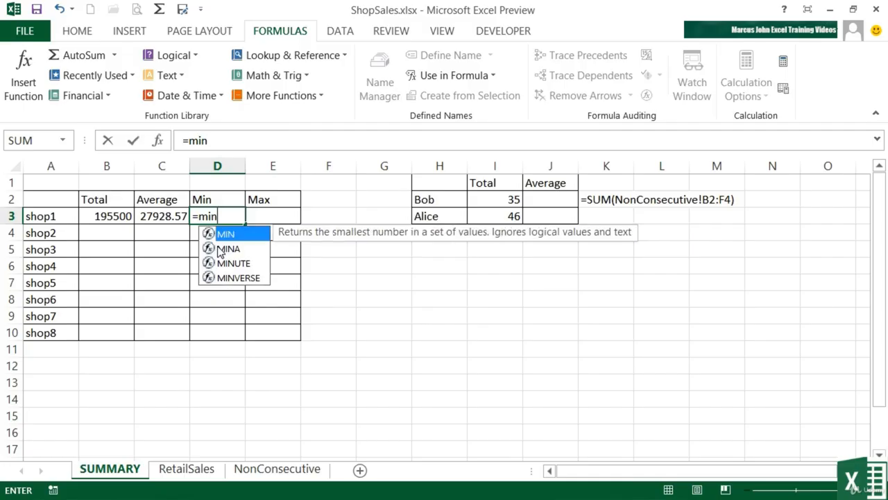
text((shop)
key(Tab)
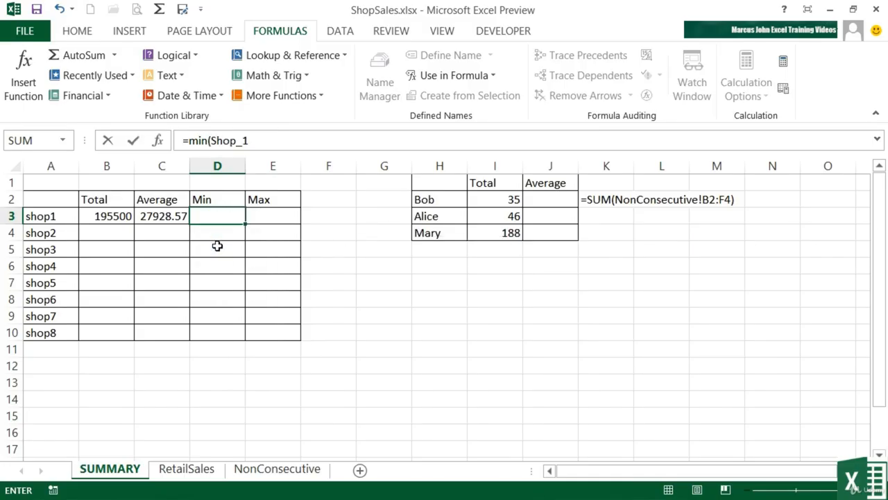
key(Tab)
text(=ma)
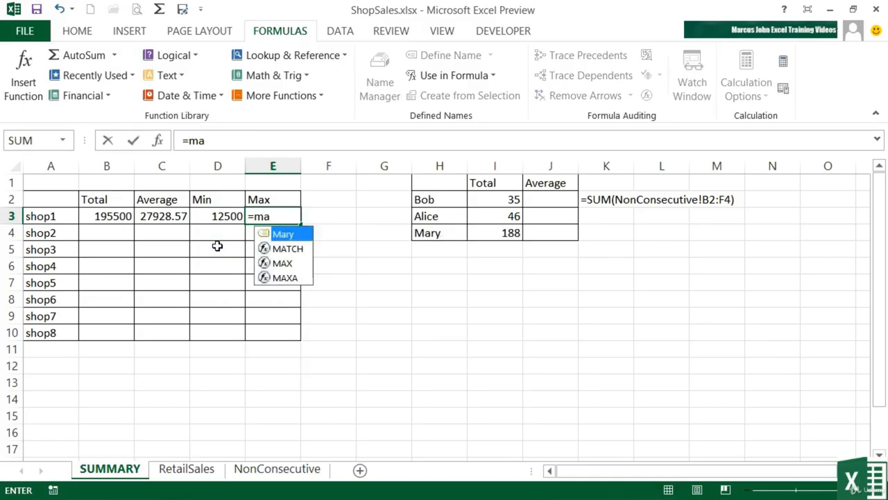
text(x(shop)
key(Tab)
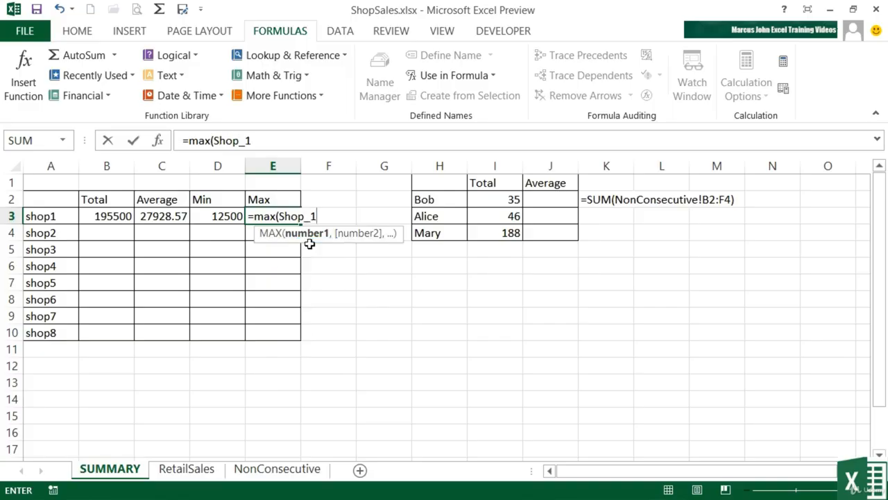
key(Return)
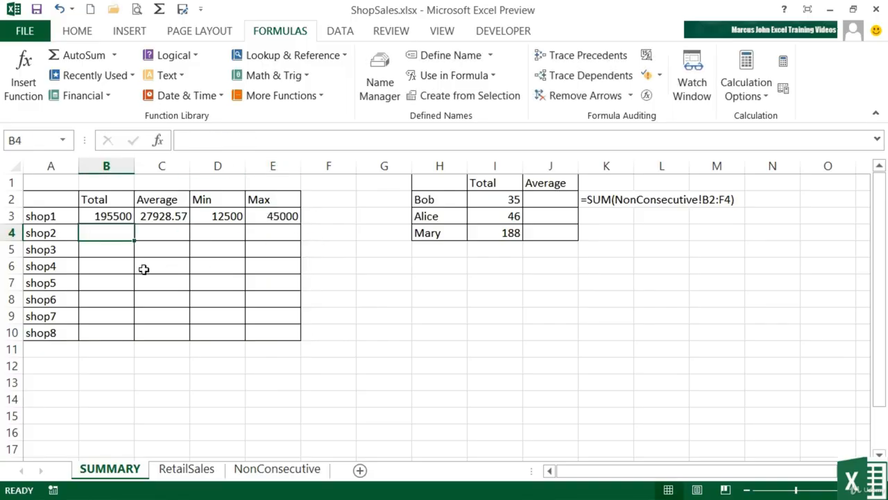